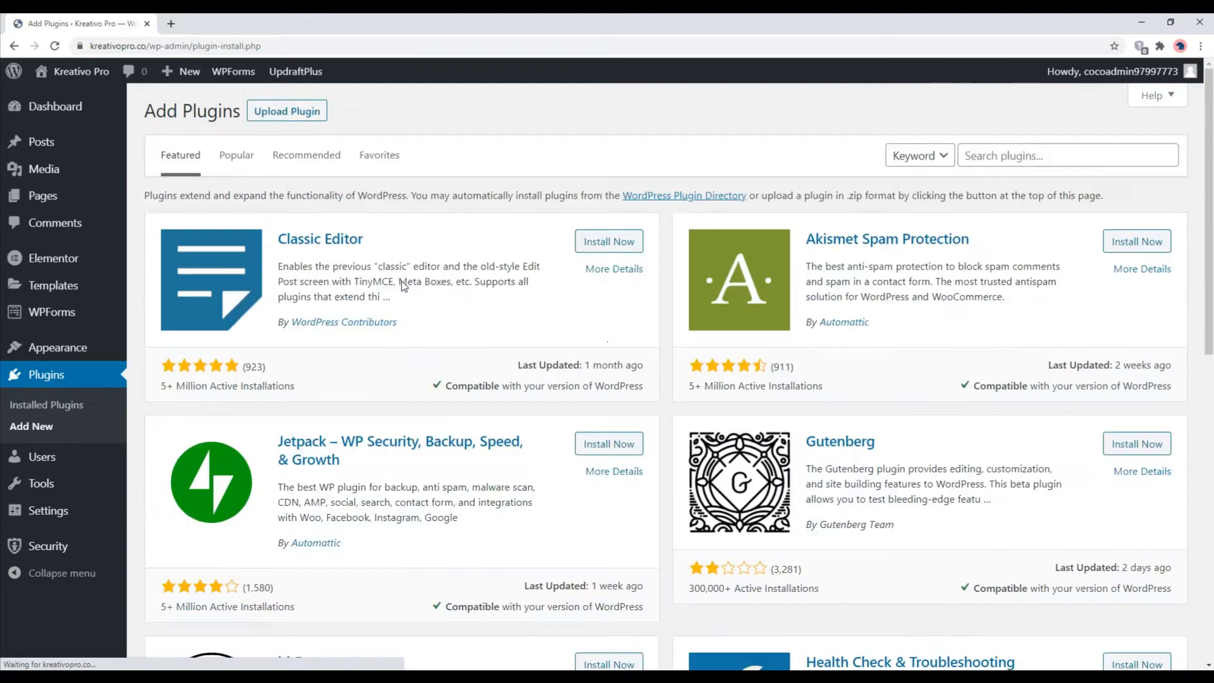
Step: Search the plugin directory for "smush", then install and activate the Smush – Lazy Load Images, Optimize & Compress Images plugin
click(996, 157)
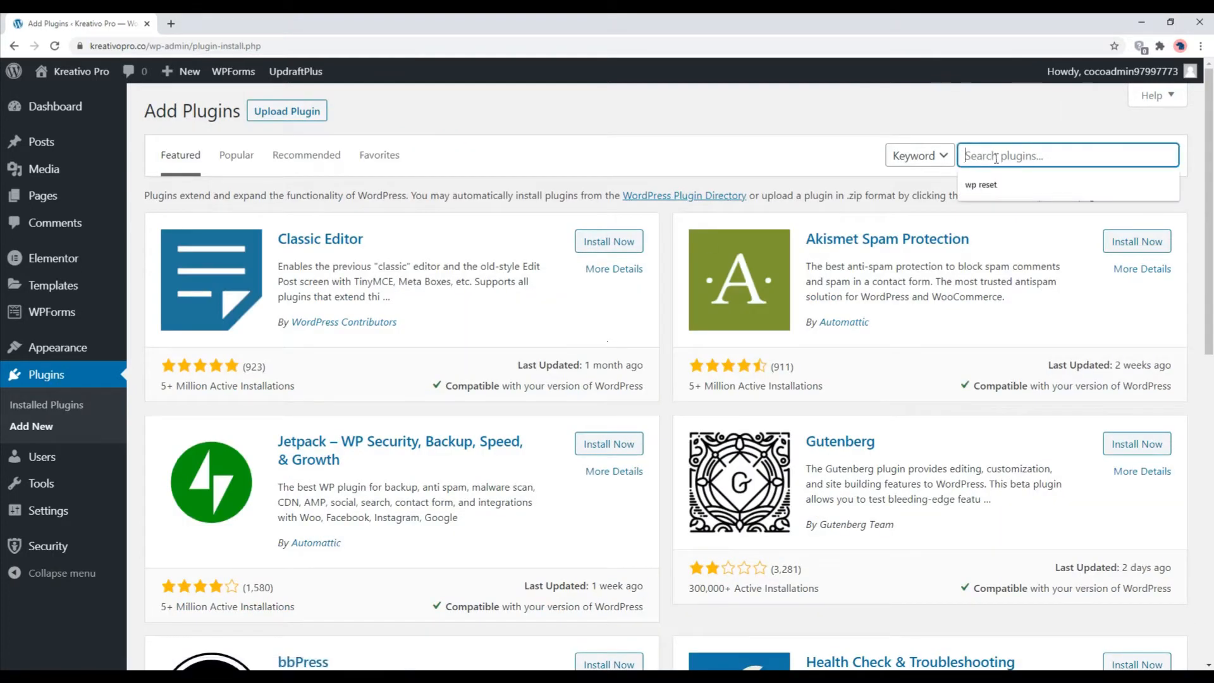
text(smush)
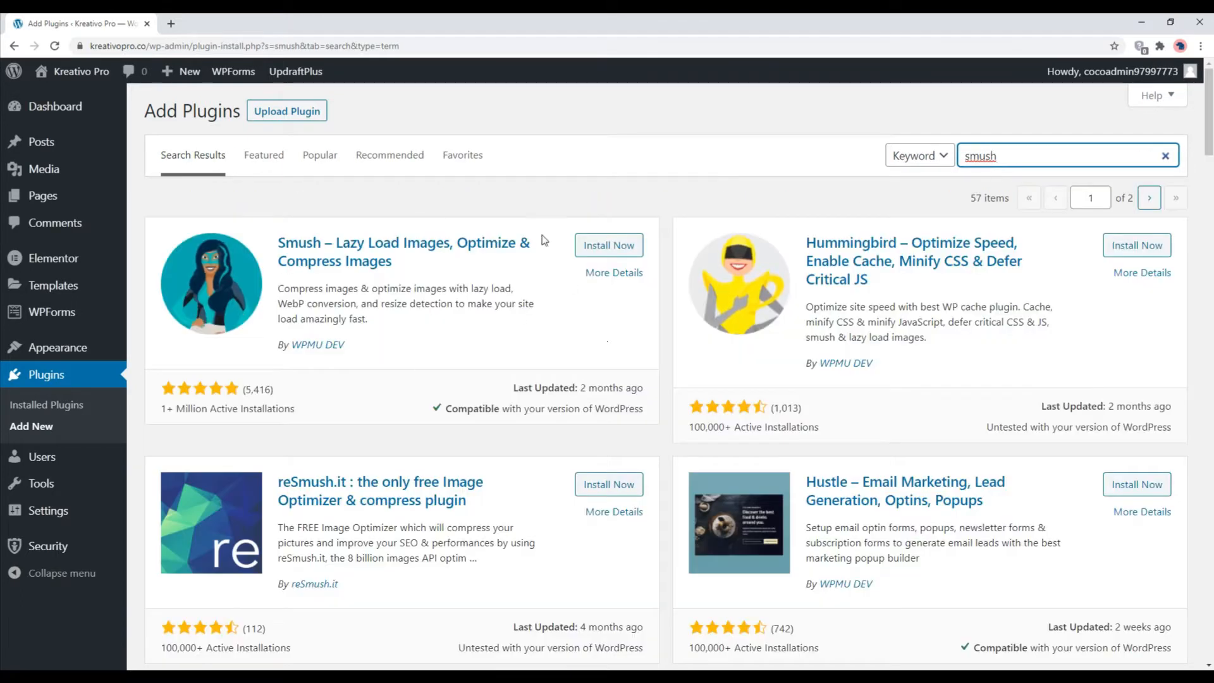
click(607, 245)
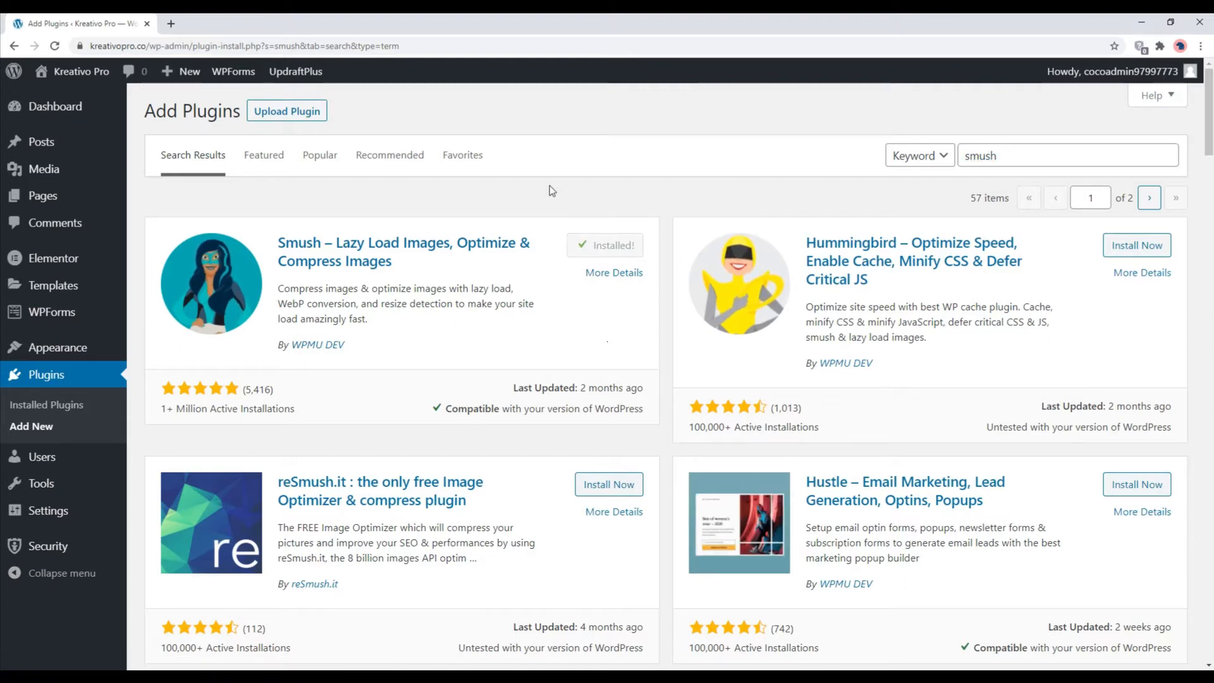
click(610, 247)
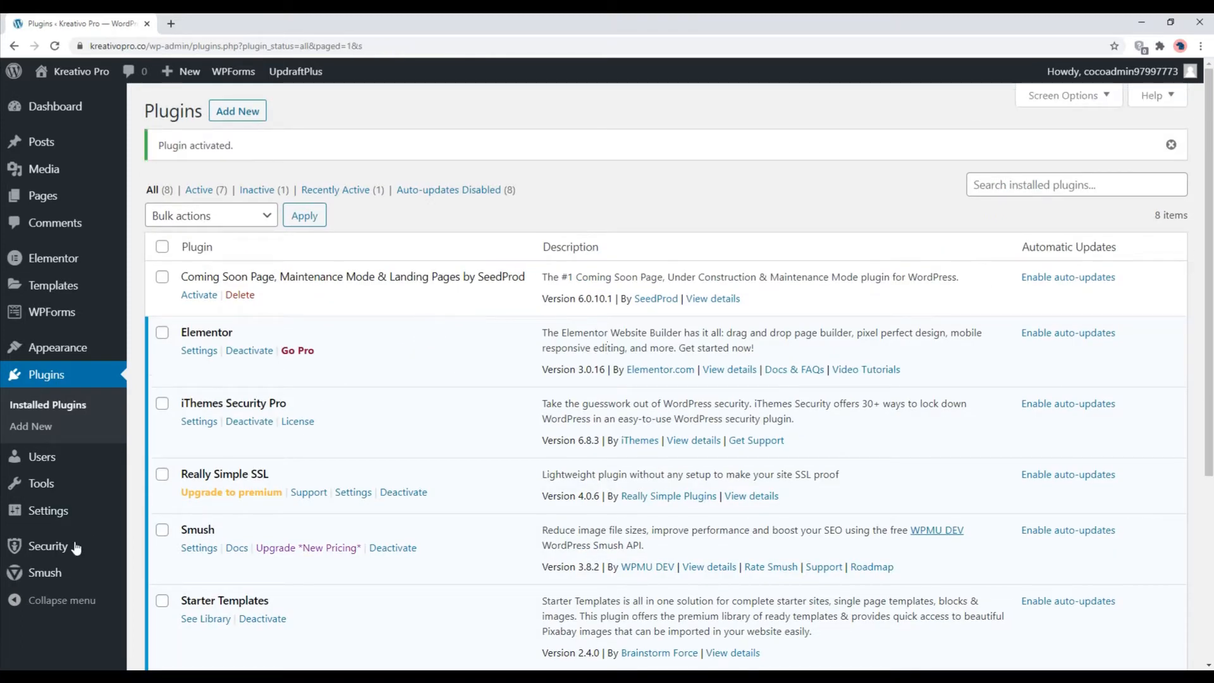
Step: Complete the Smush setup wizard with automatic optimization, image metadata stripping and lazy loading enabled, leaving usage data tracking off
click(39, 571)
scroll(437, 374, down, 3)
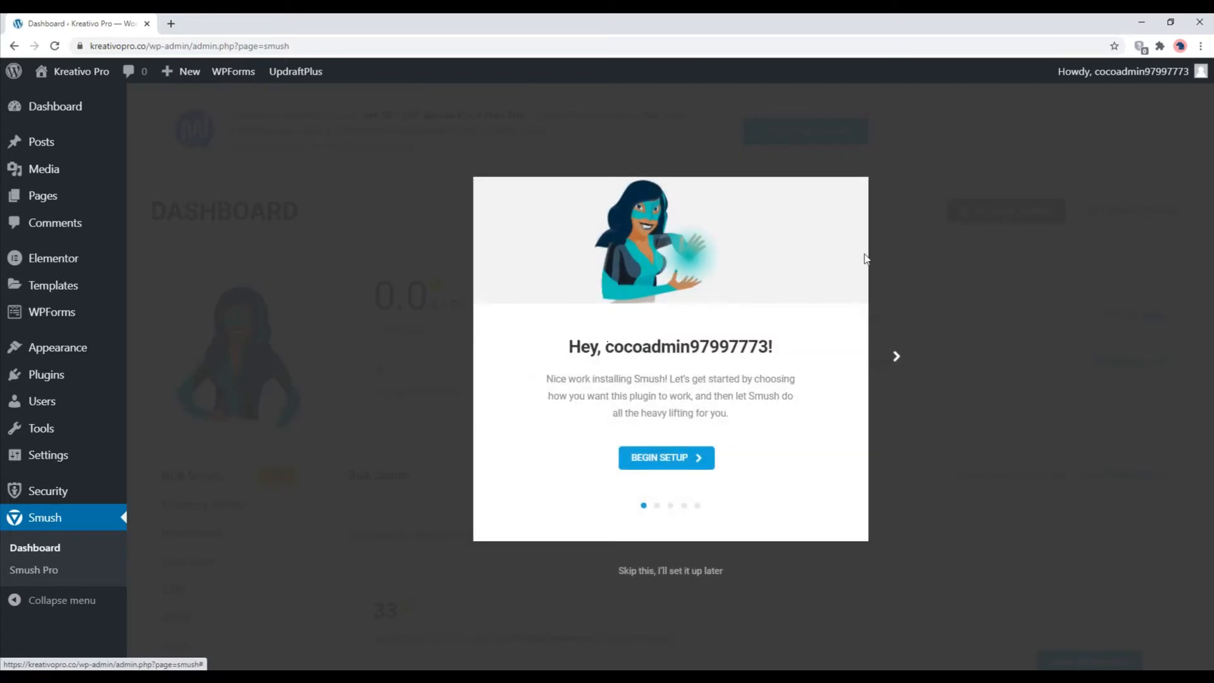
click(669, 467)
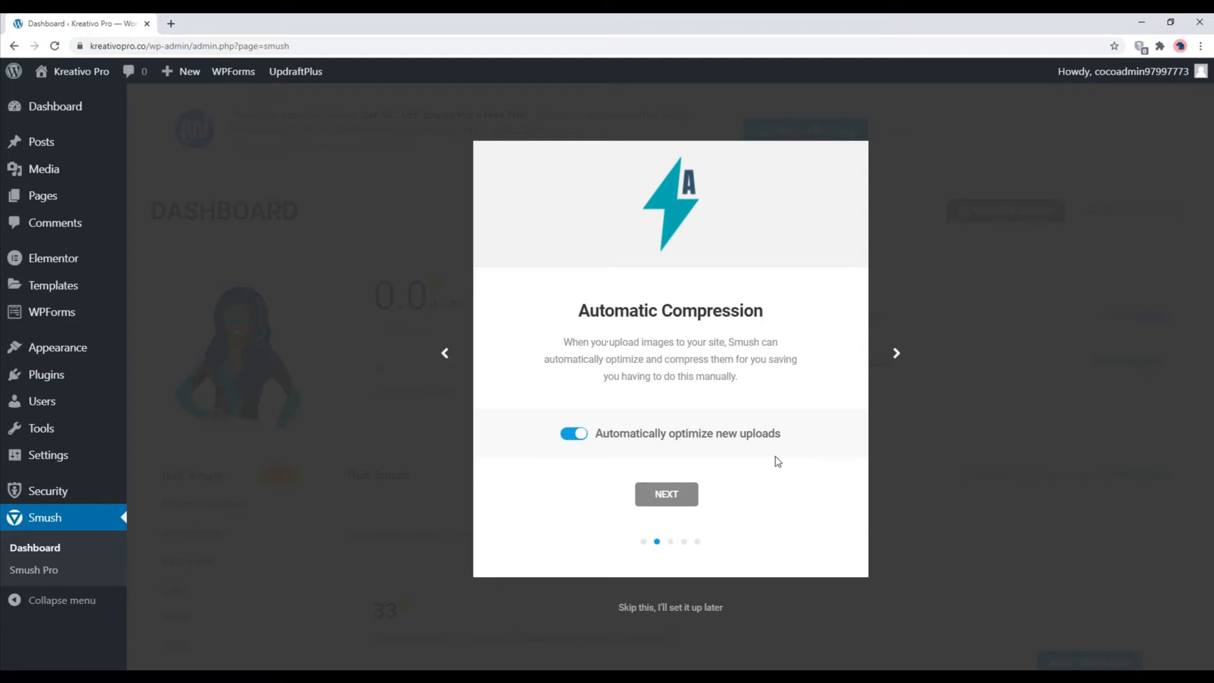
click(673, 495)
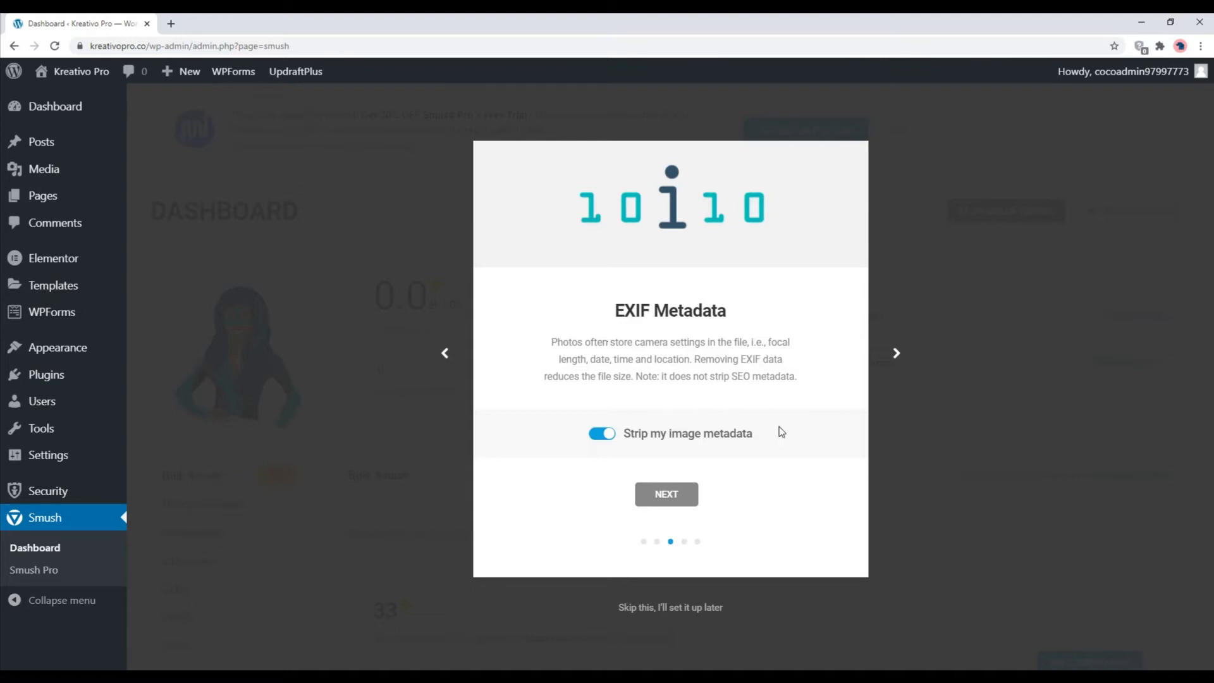
click(602, 437)
click(600, 435)
click(675, 495)
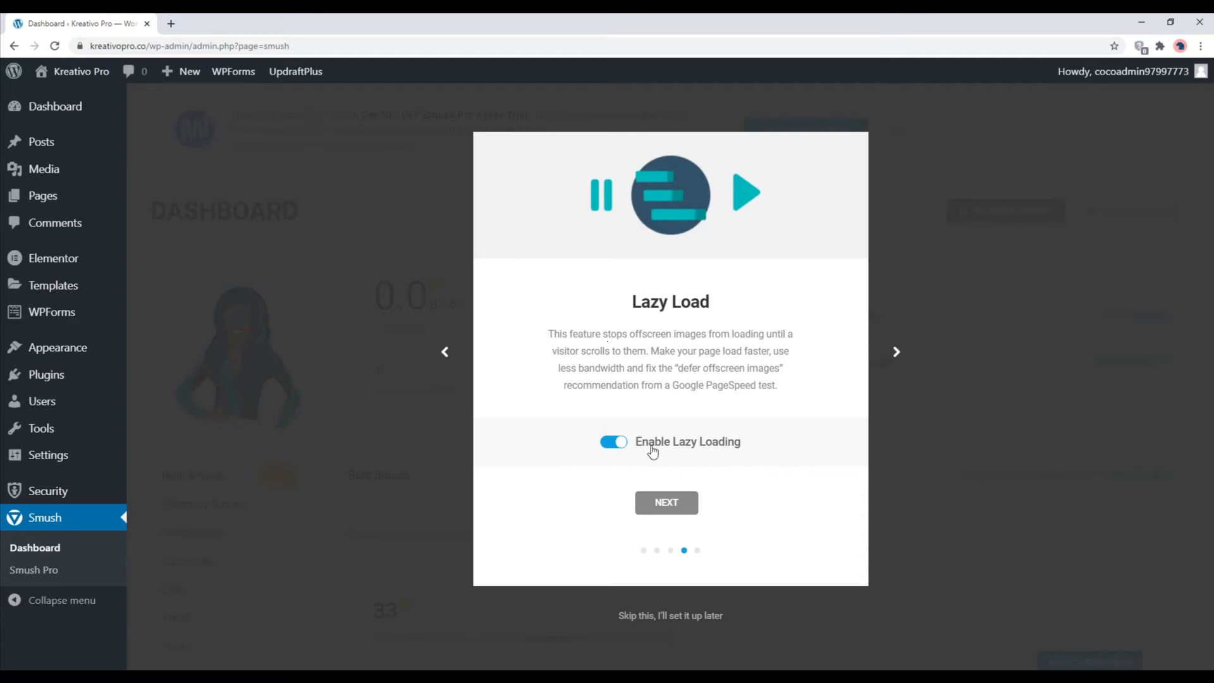
click(667, 503)
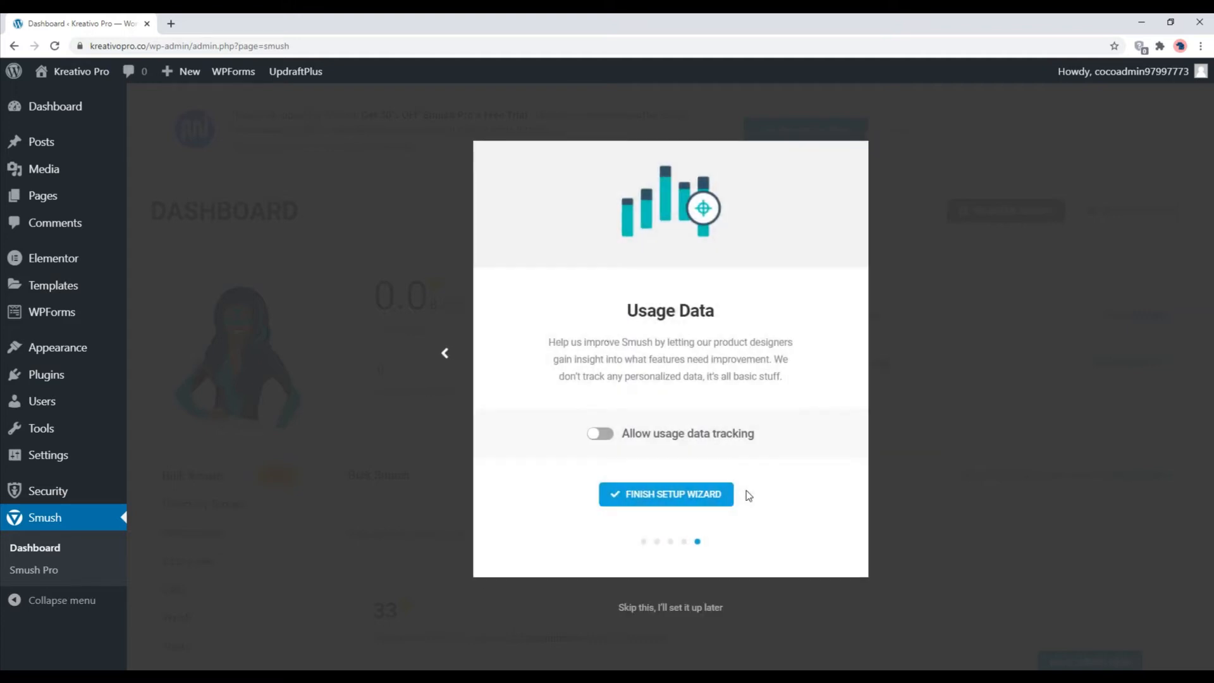
click(655, 497)
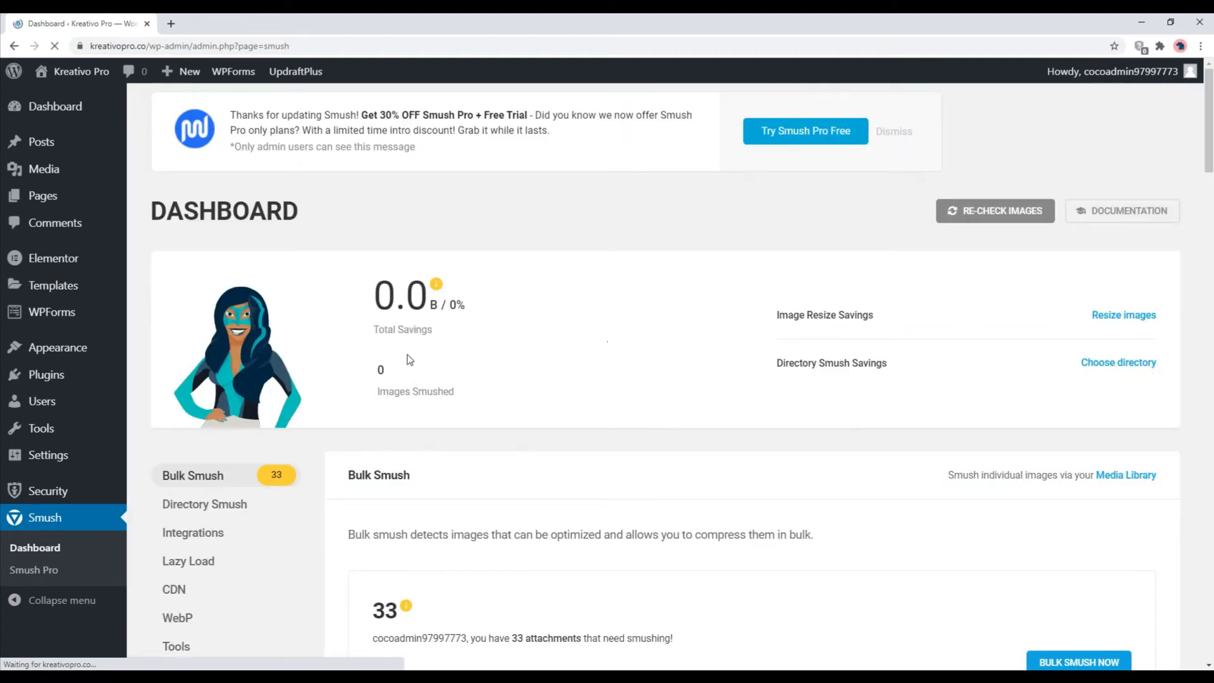
Step: Dismiss the Smush Pro offer banner and re-check the site's images for compression
click(893, 133)
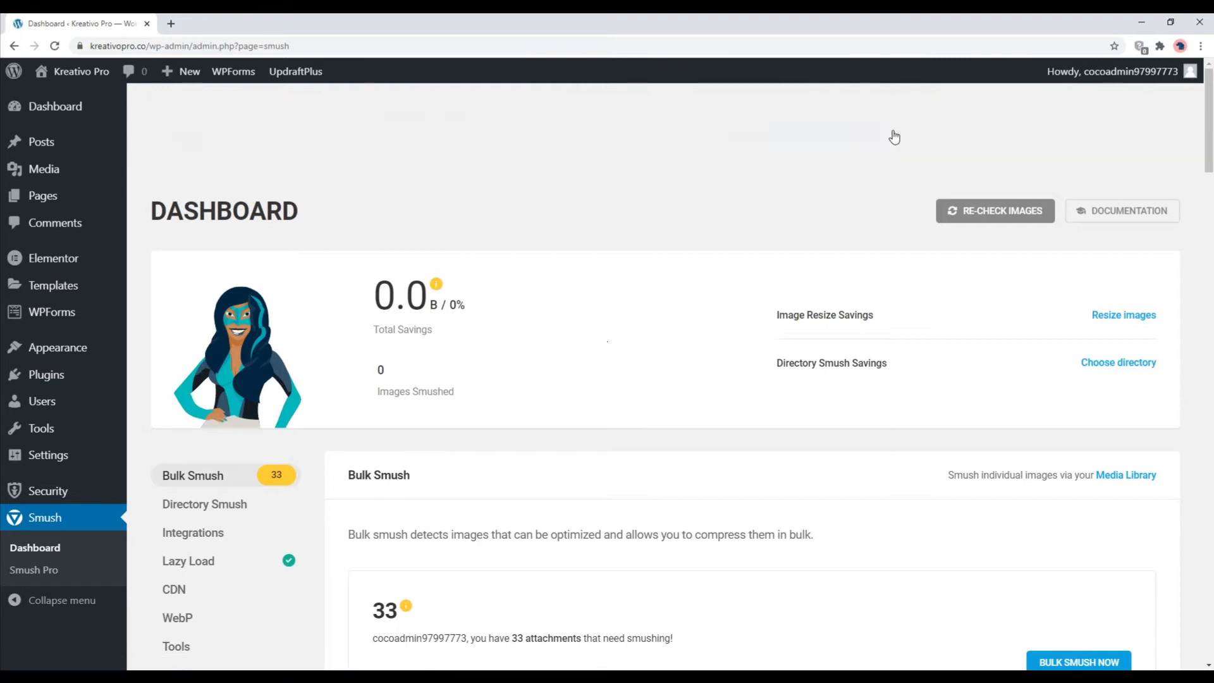
scroll(609, 278, down, 3)
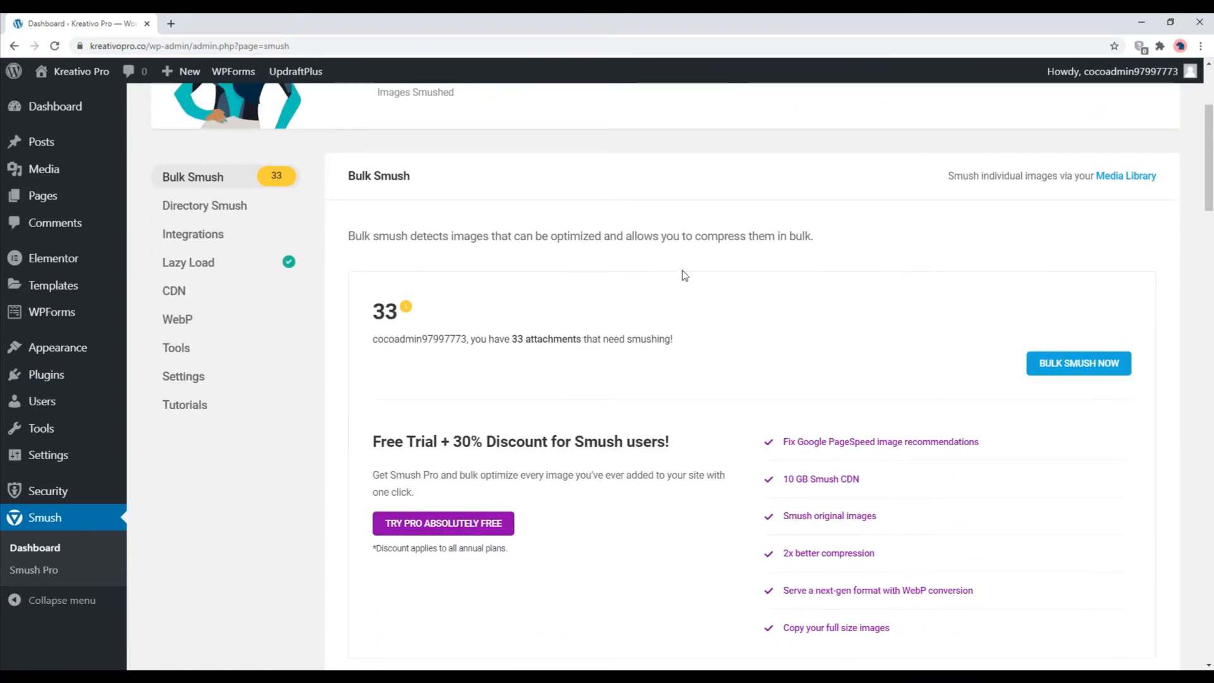
scroll(574, 264, up, 3)
click(985, 124)
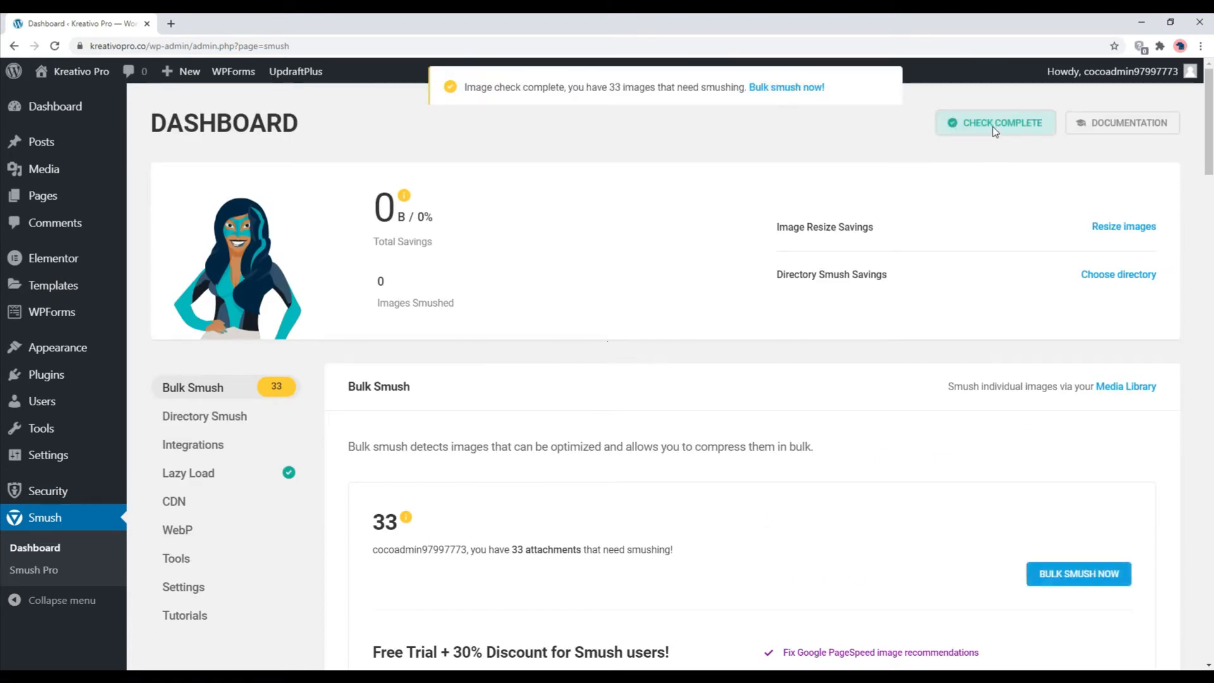
Step: Run Bulk Smush on all media attachments that need compressing
scroll(529, 354, down, 3)
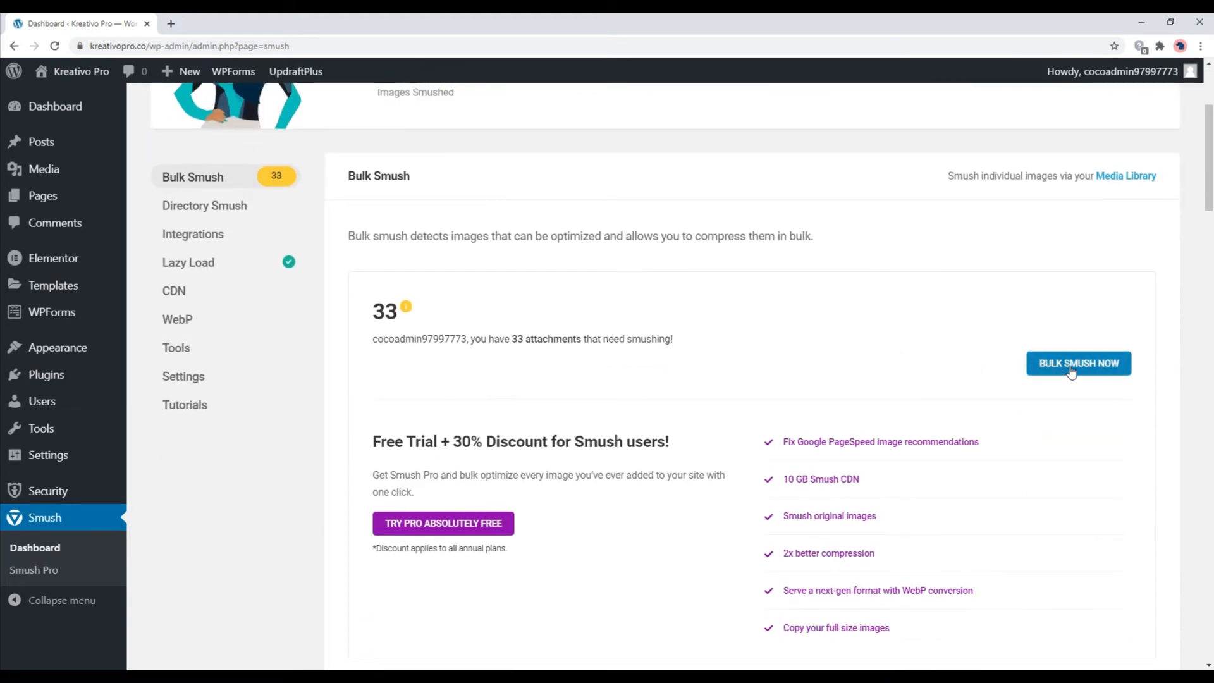
scroll(466, 344, up, 2)
mouse_move(44, 169)
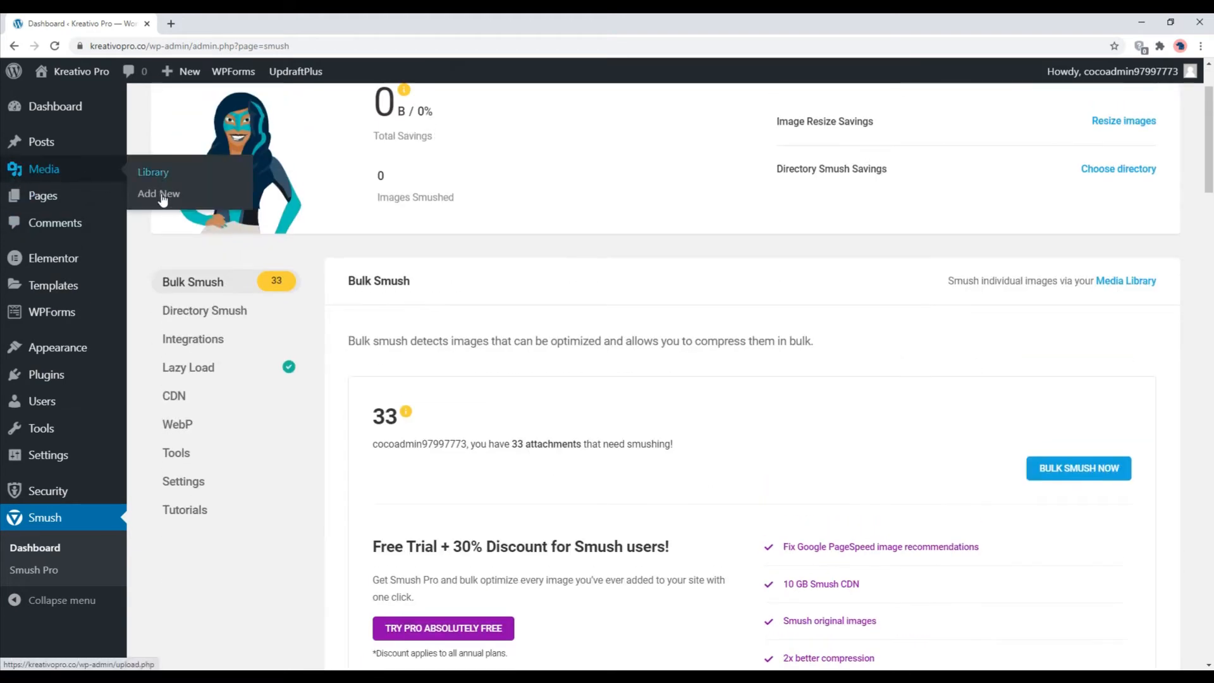
scroll(696, 360, down, 3)
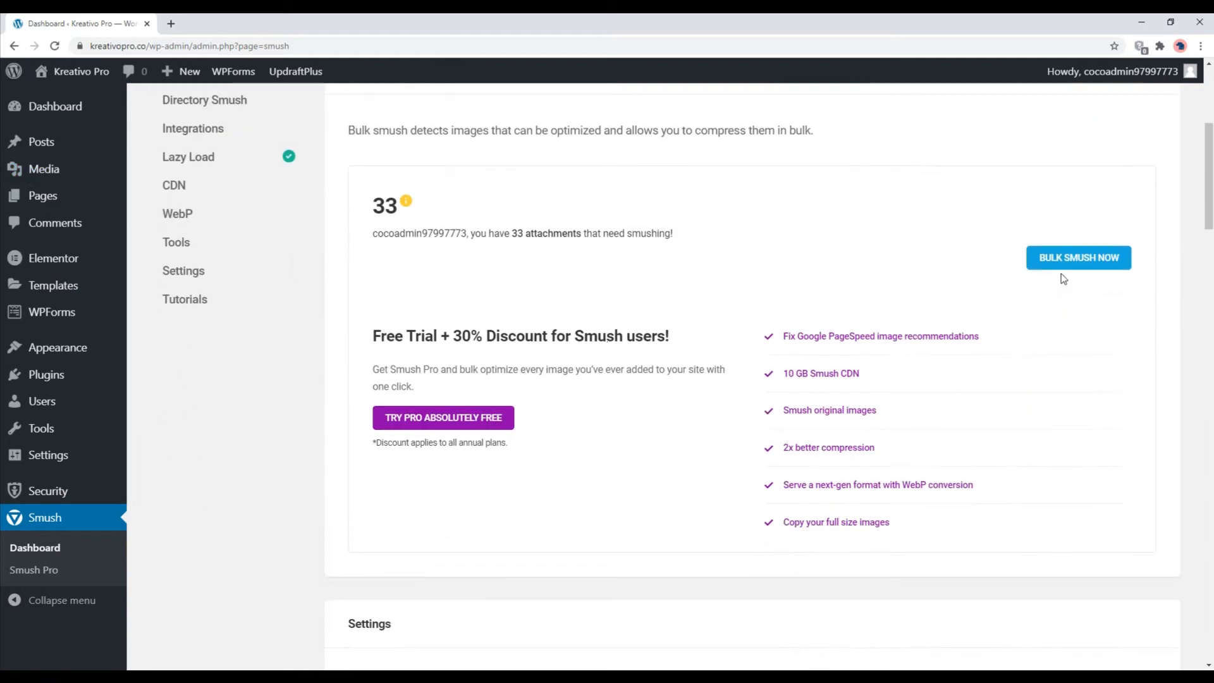
click(1063, 263)
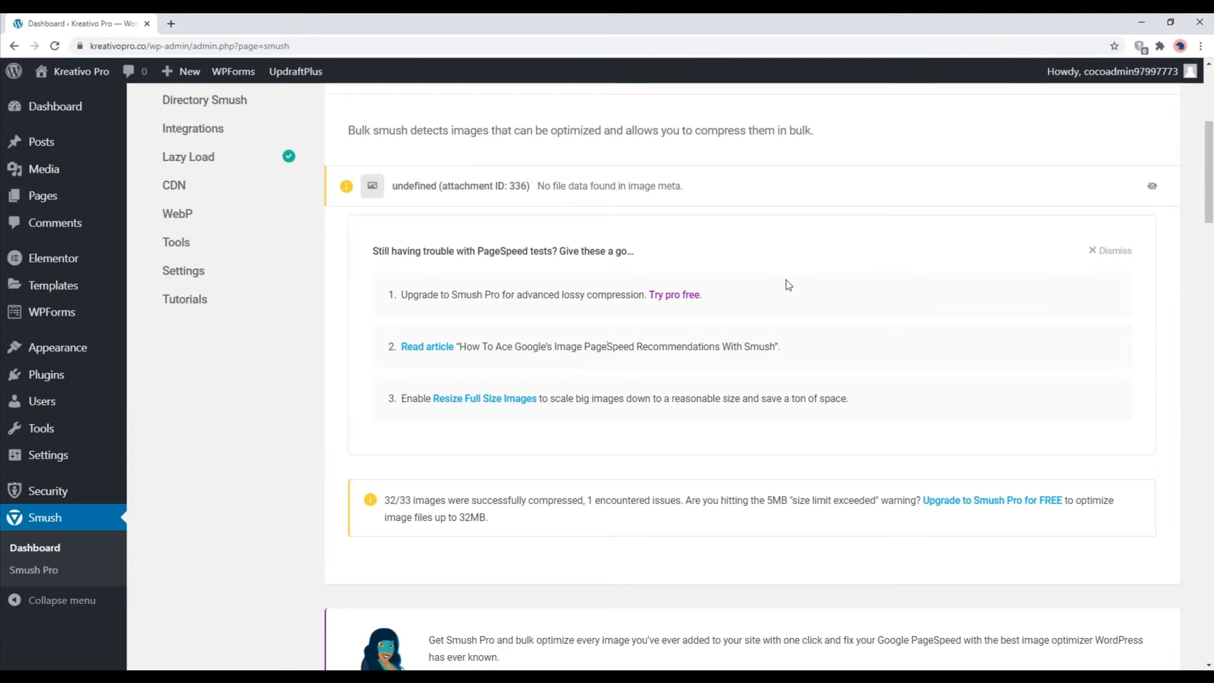
Step: Reload the Smush dashboard and try to bulk smush the one remaining attachment
scroll(777, 287, up, 3)
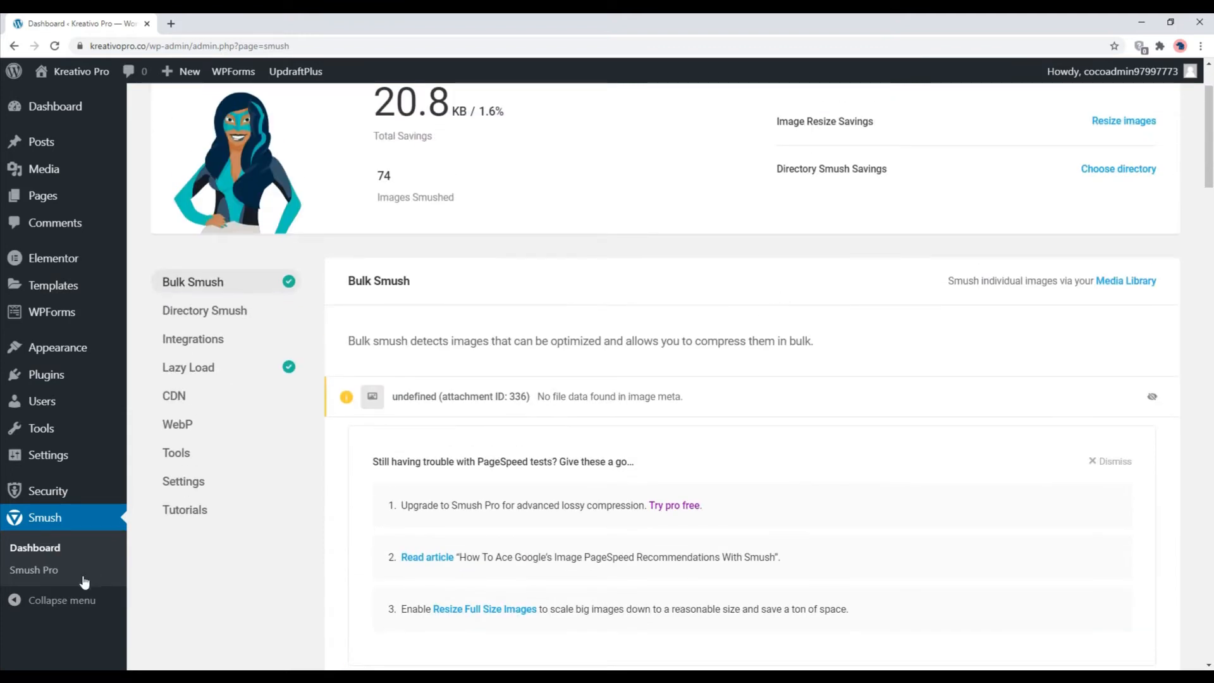
click(38, 548)
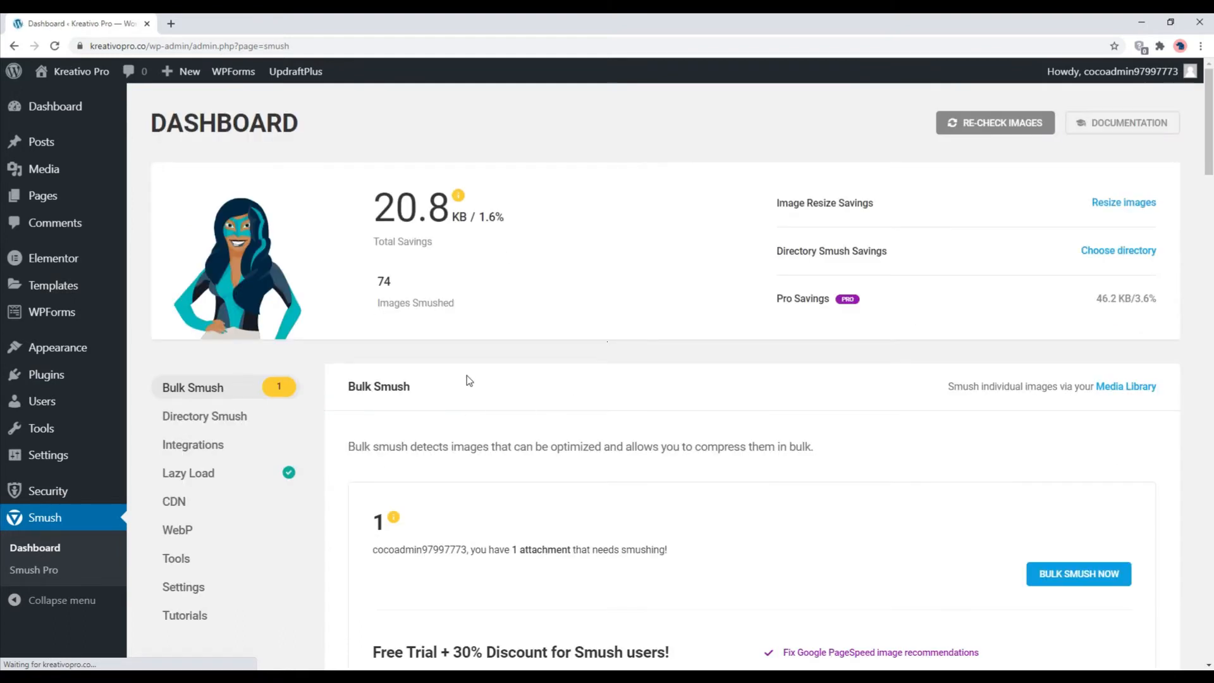
scroll(468, 377, down, 2)
scroll(476, 369, down, 2)
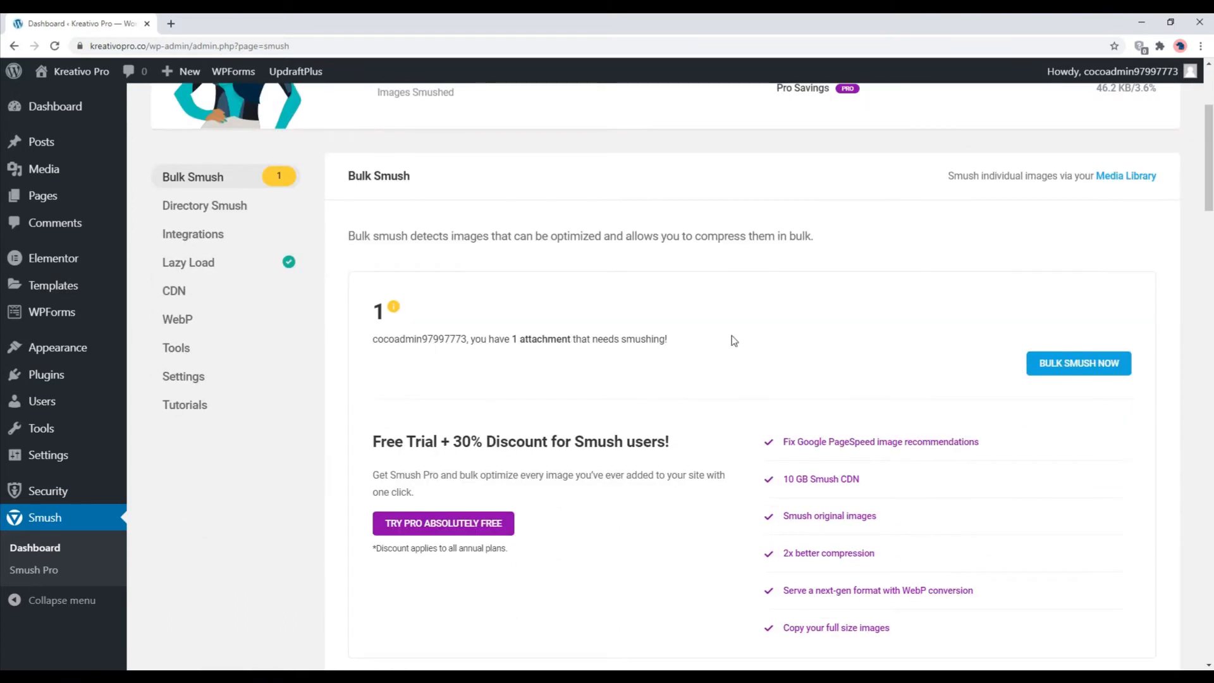
click(1092, 371)
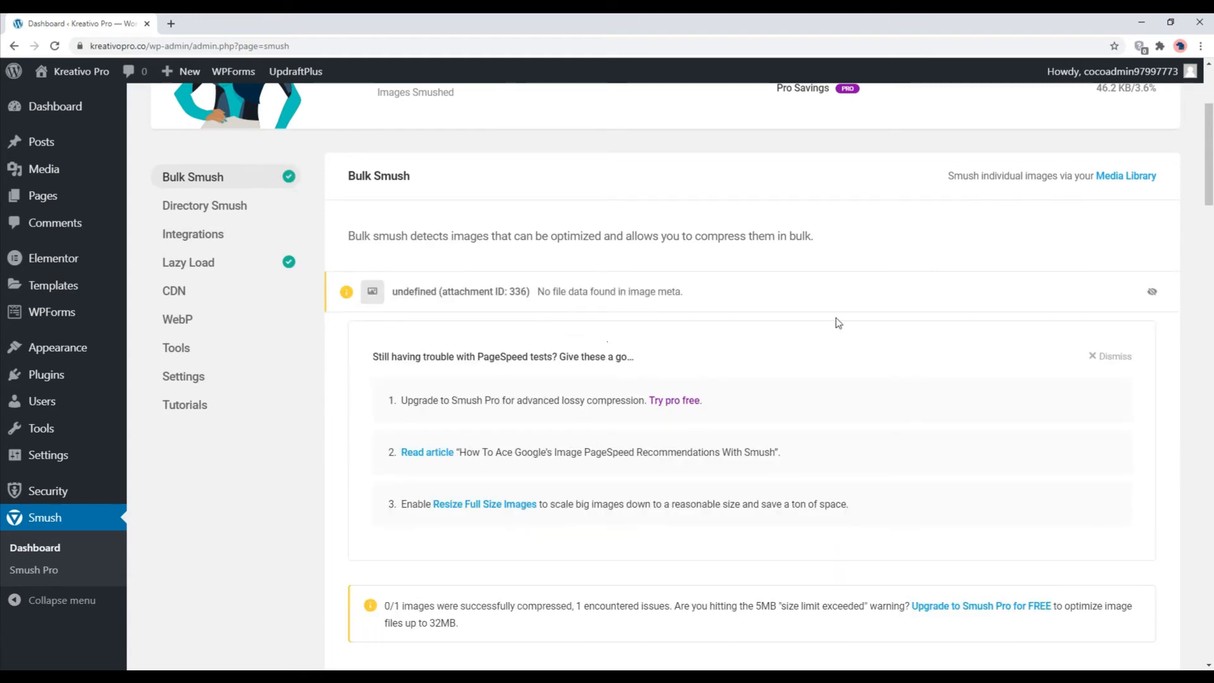
Step: In the Bulk Smush settings, enable resizing of full size images with max width 1200 and max height 1200, and save the settings
click(49, 547)
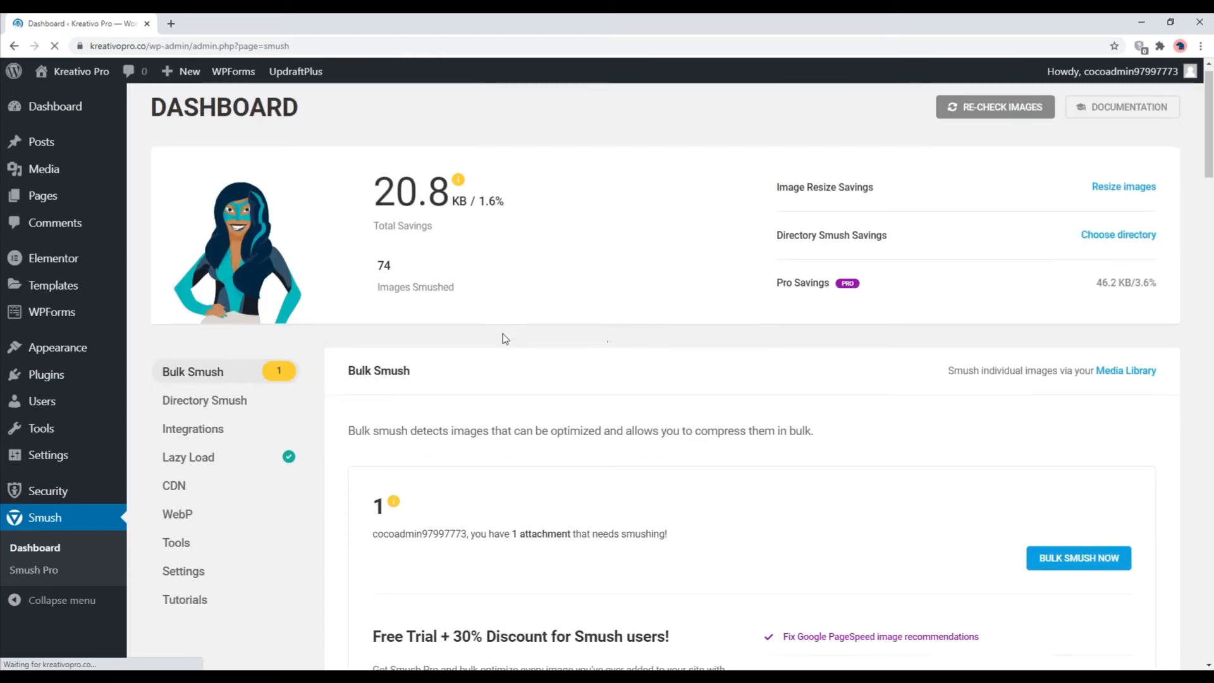
scroll(499, 335, down, 6)
scroll(487, 318, down, 7)
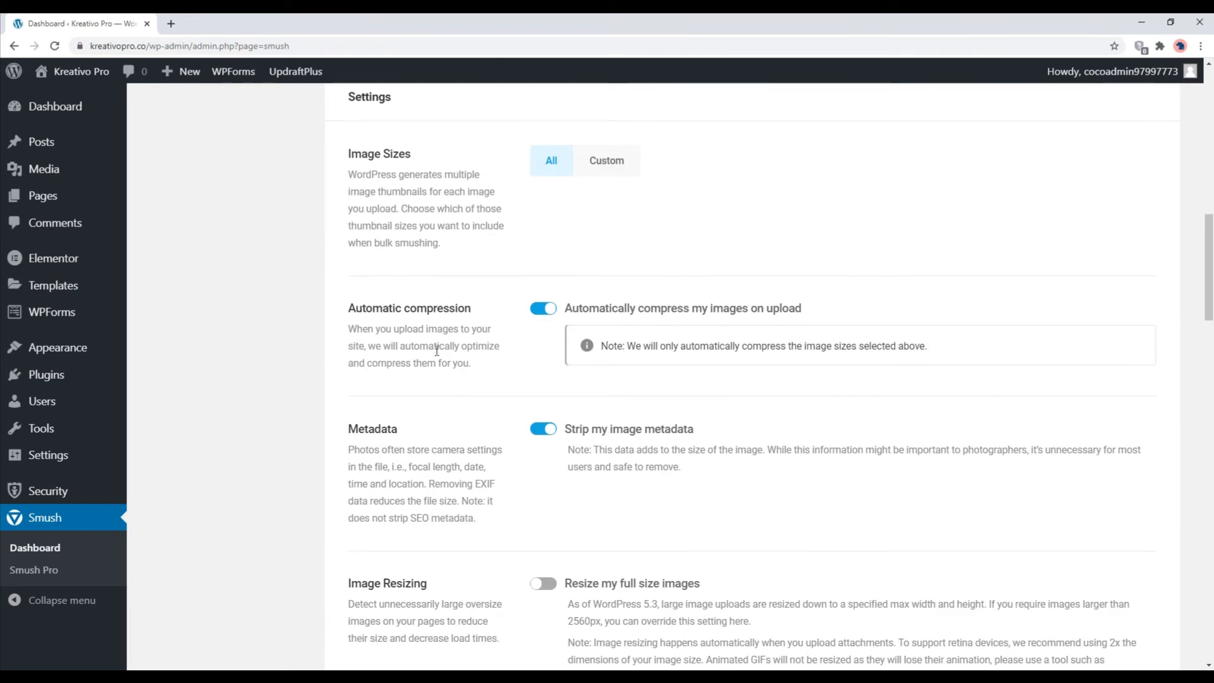
scroll(430, 348, down, 2)
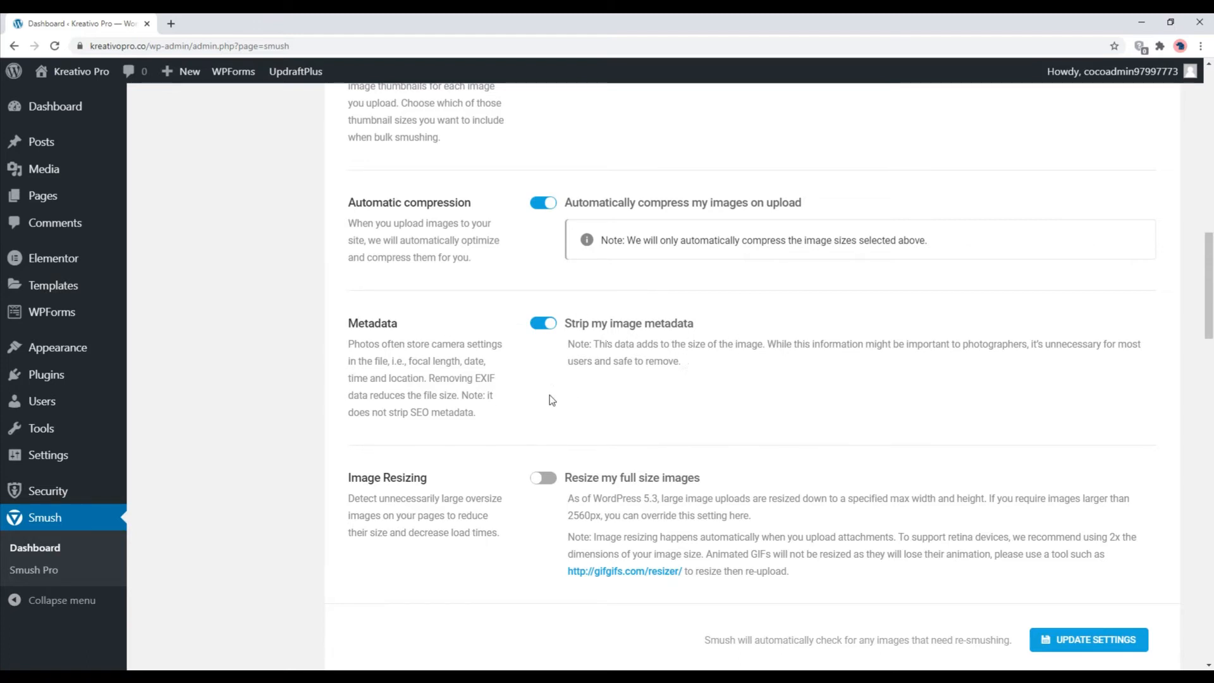
scroll(487, 323, down, 4)
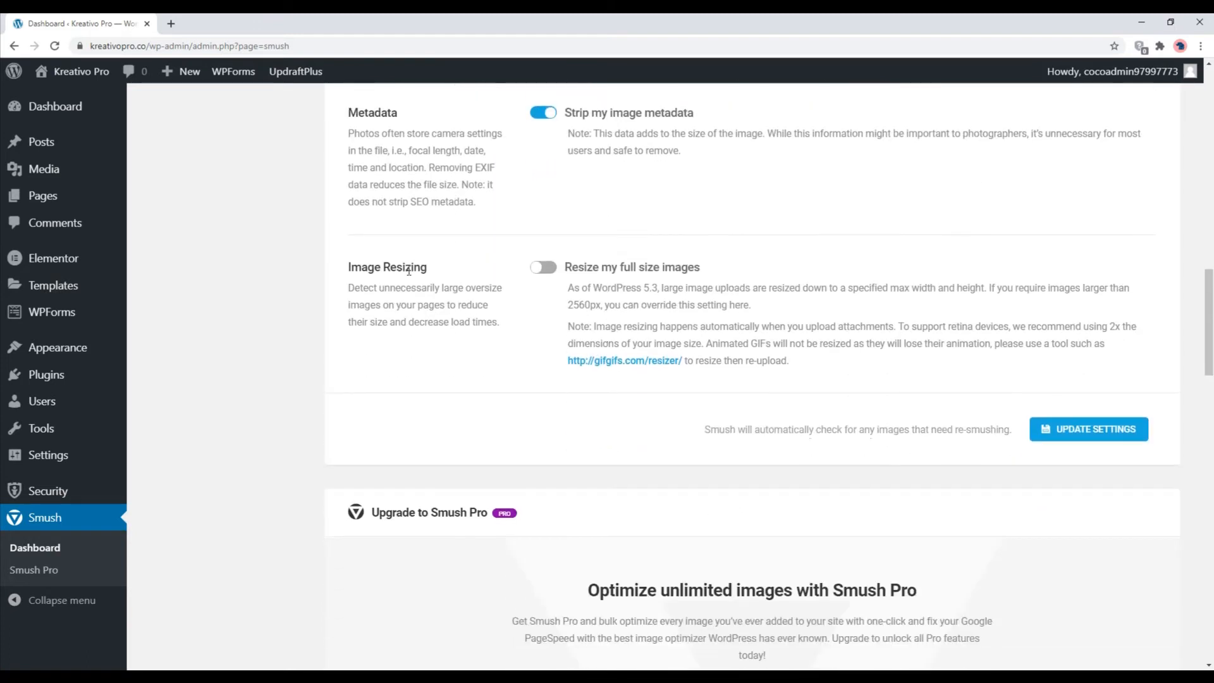
click(542, 268)
drag(643, 378, 570, 389)
text(1200)
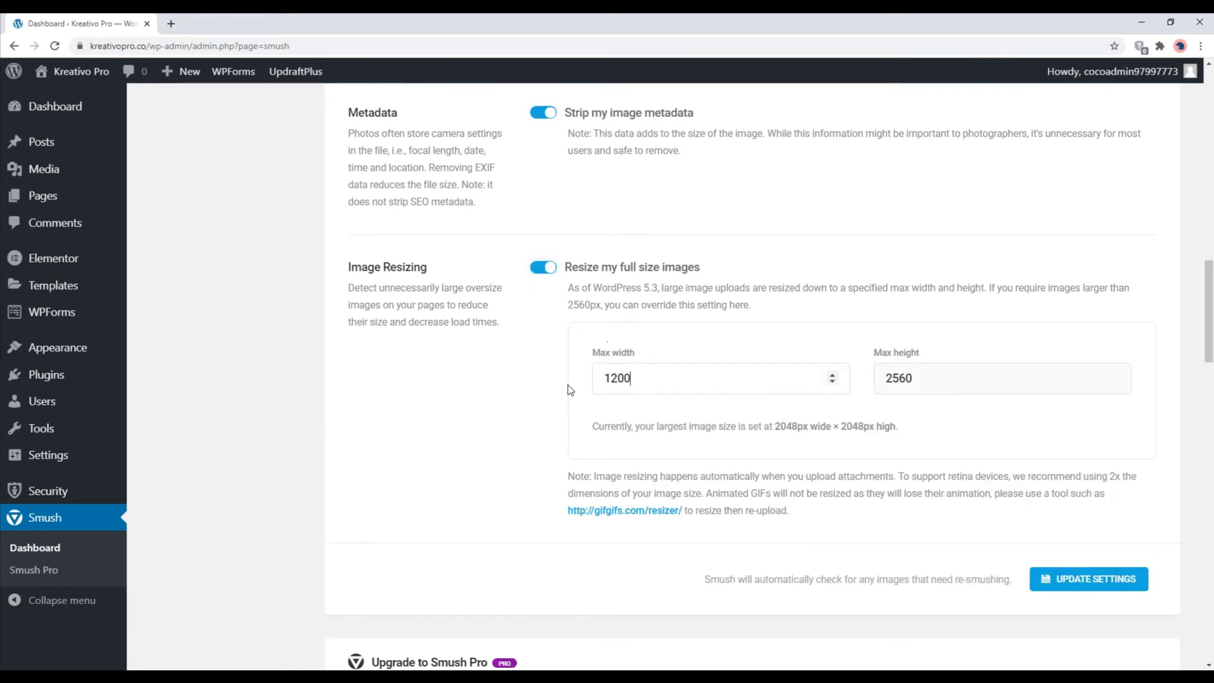
drag(915, 378, 872, 378)
text(12)
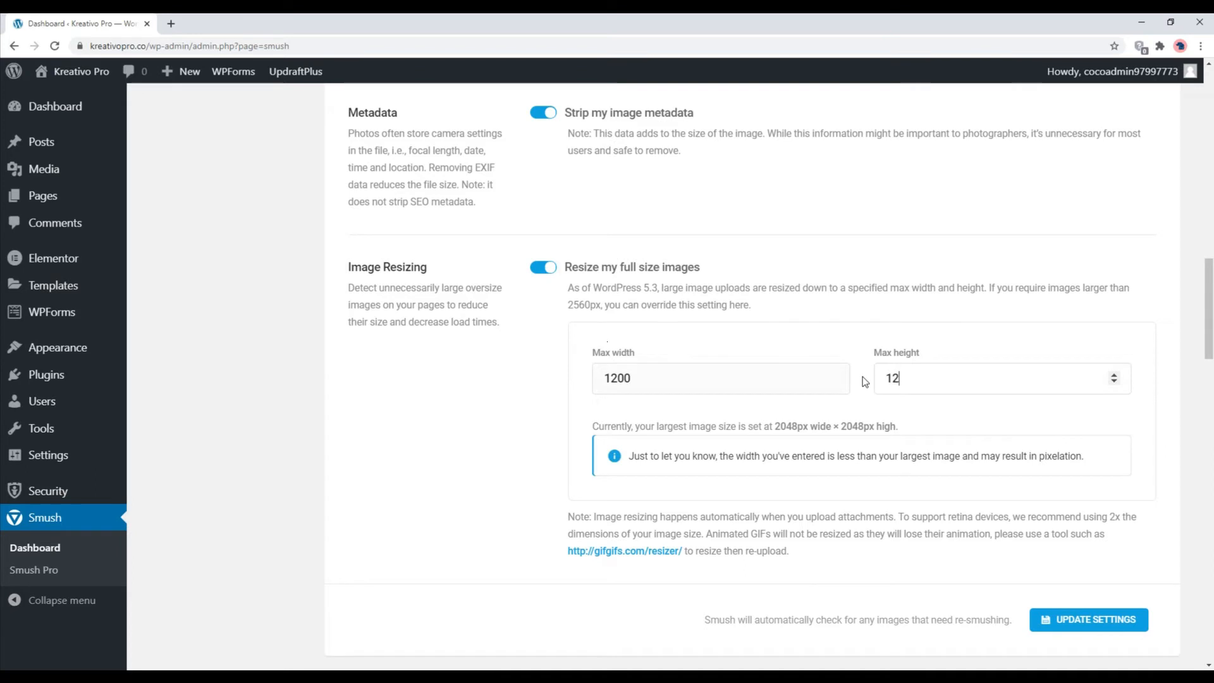
text(00)
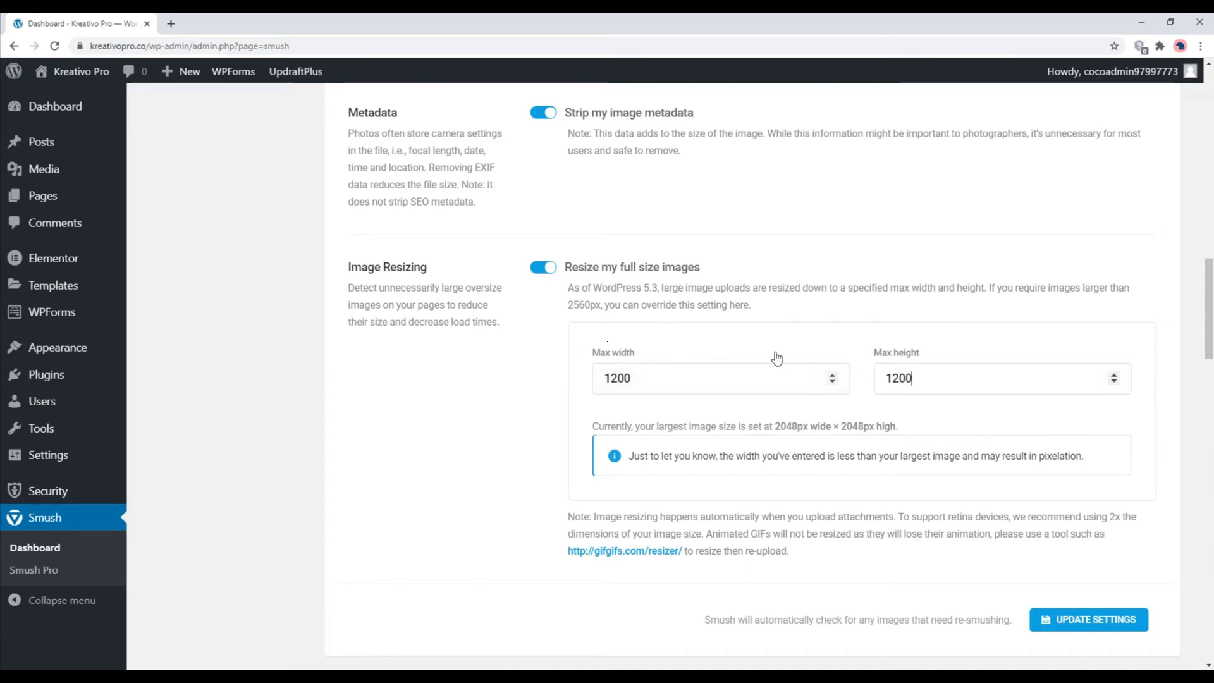
click(1055, 618)
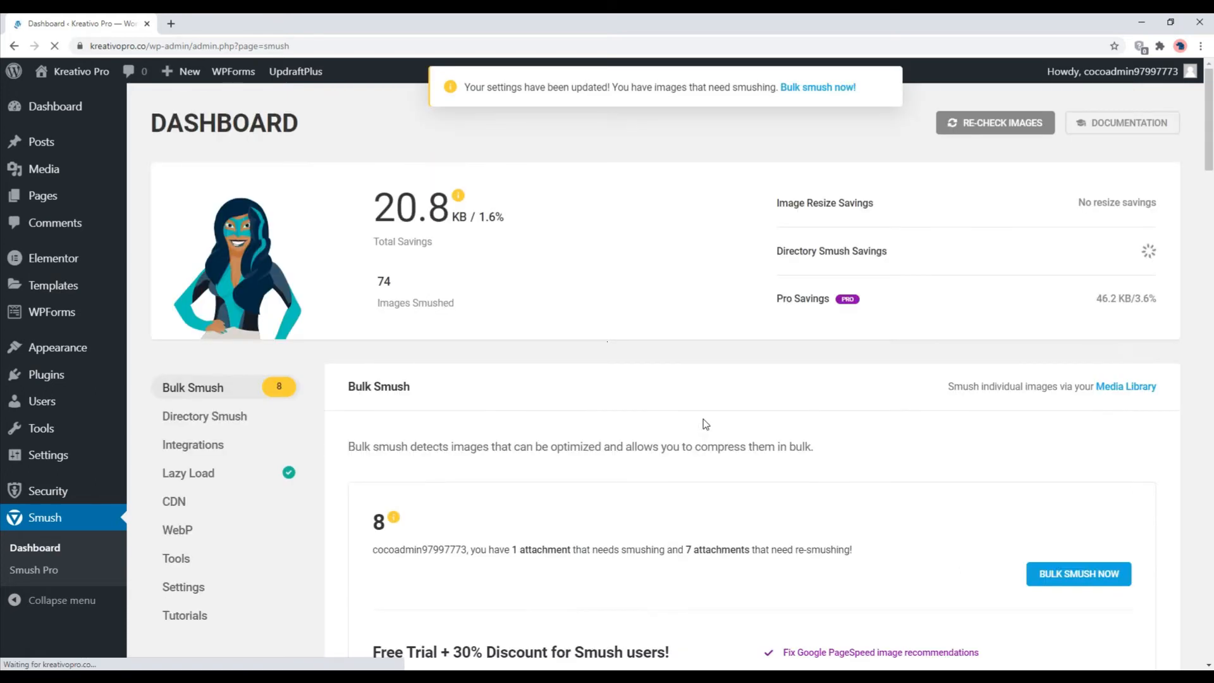
Step: Look through the wp-content folders offered in Directory Smush's directory chooser and close it without selecting any
scroll(514, 363, down, 2)
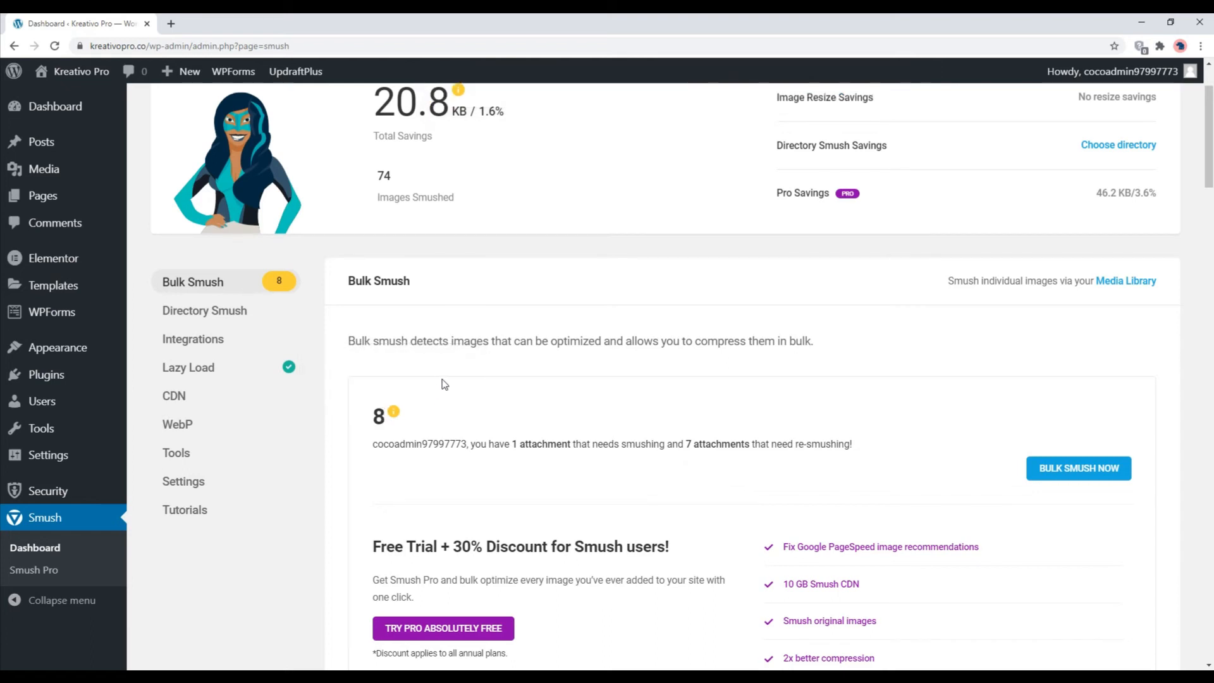
click(193, 316)
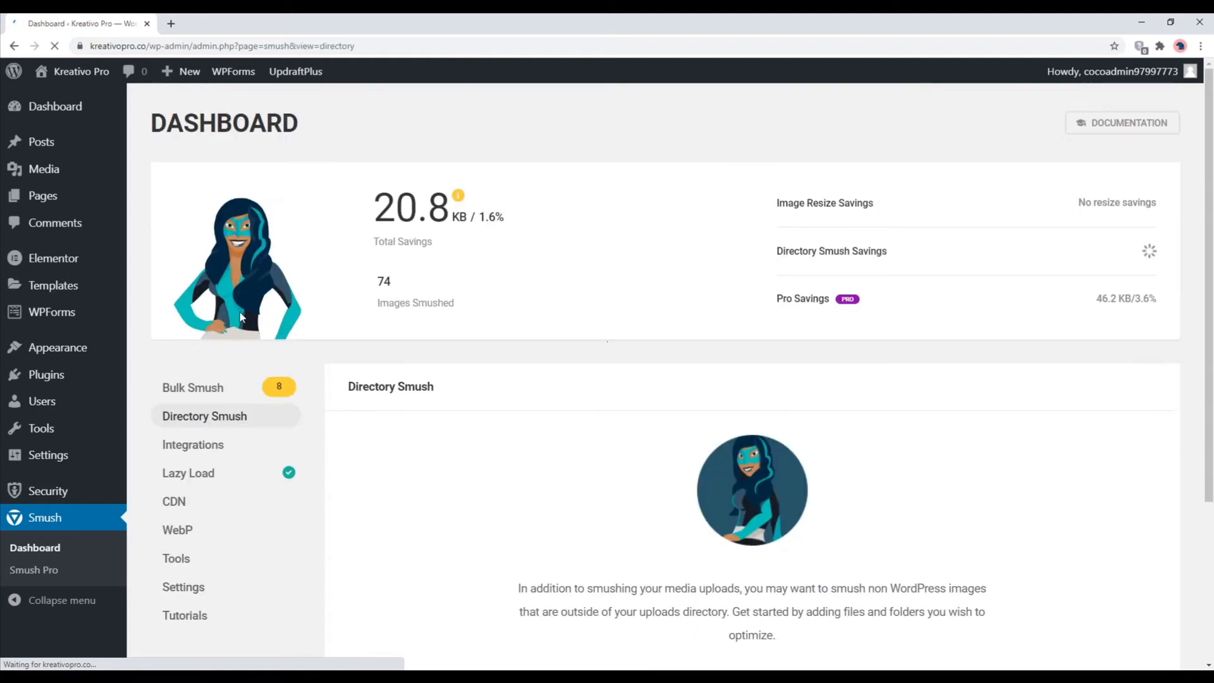
scroll(473, 342, down, 4)
click(766, 466)
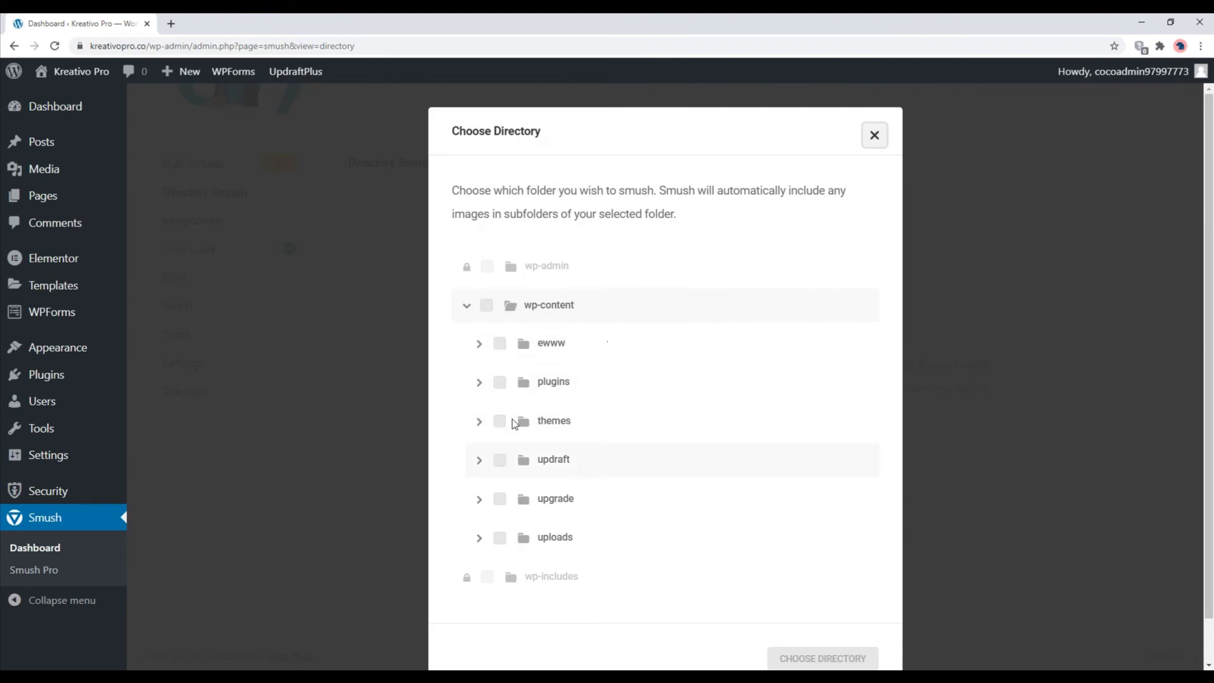
scroll(588, 405, down, 1)
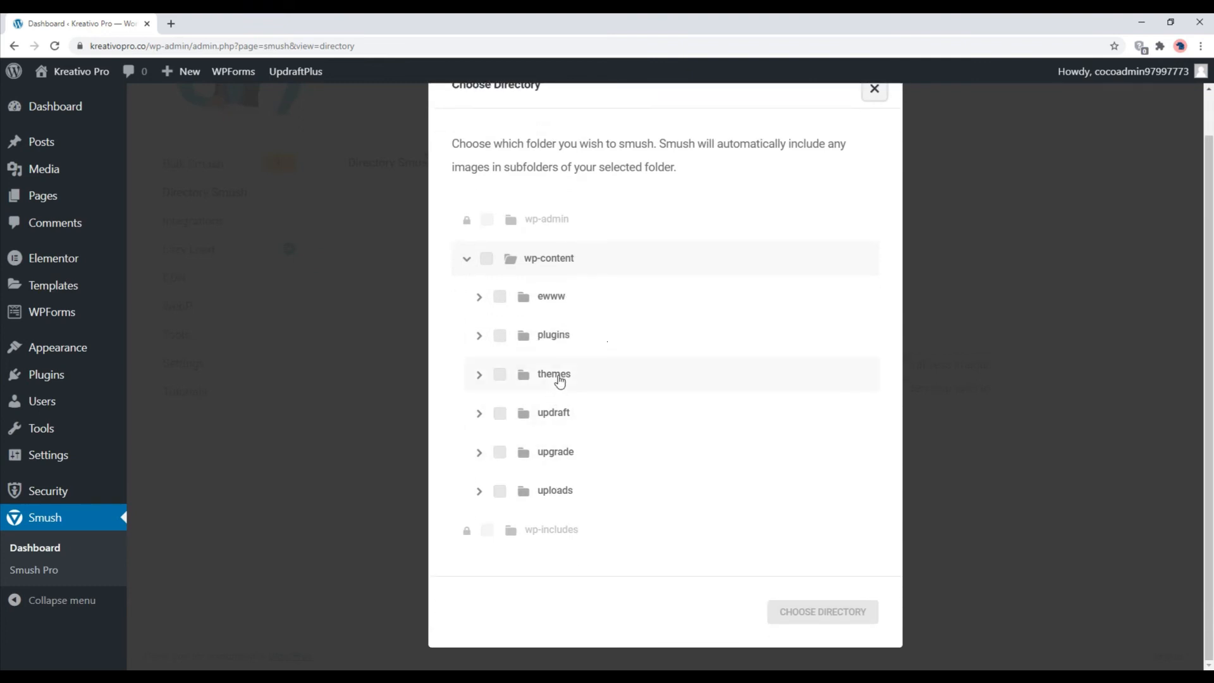
click(875, 89)
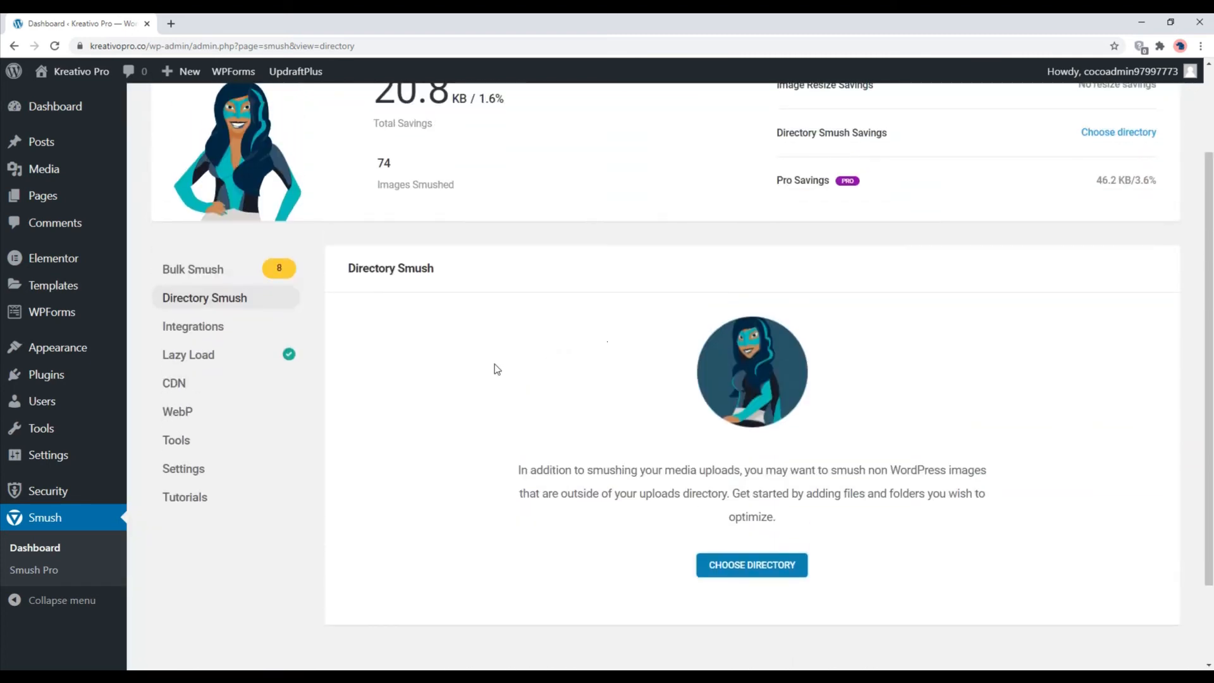
Step: Open Smush's Integrations settings and review the Gutenberg, WPBakery, Amazon S3 and NextGen Gallery options
click(215, 329)
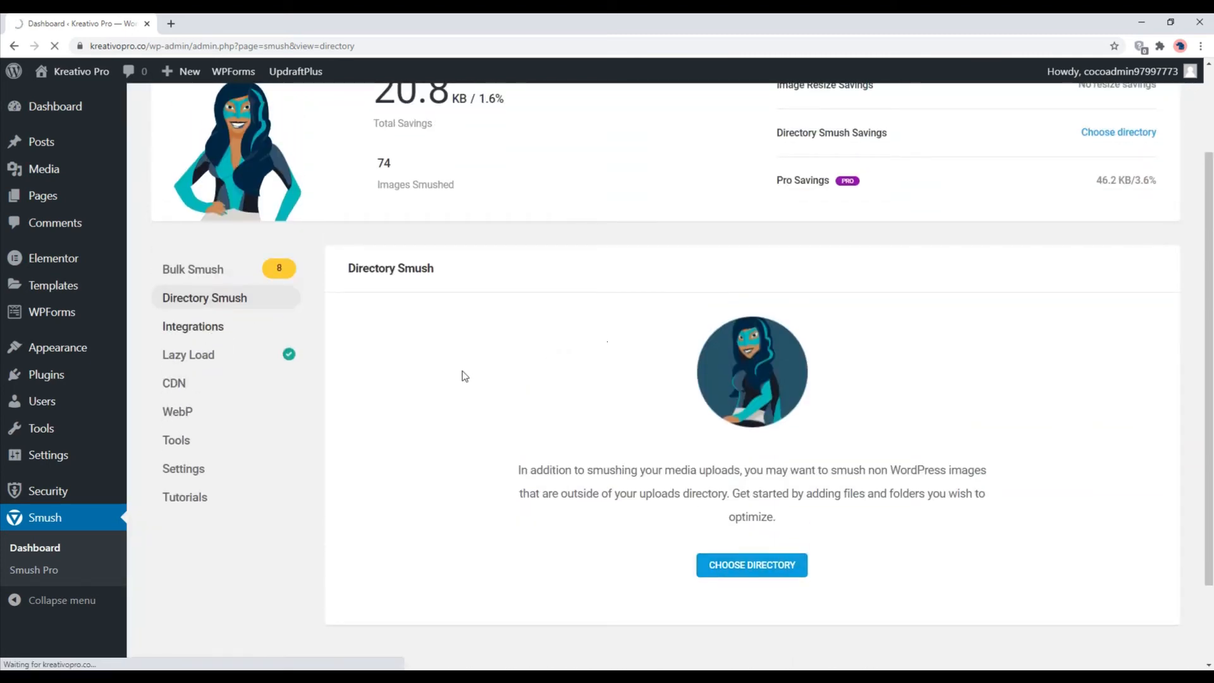
scroll(463, 373, down, 10)
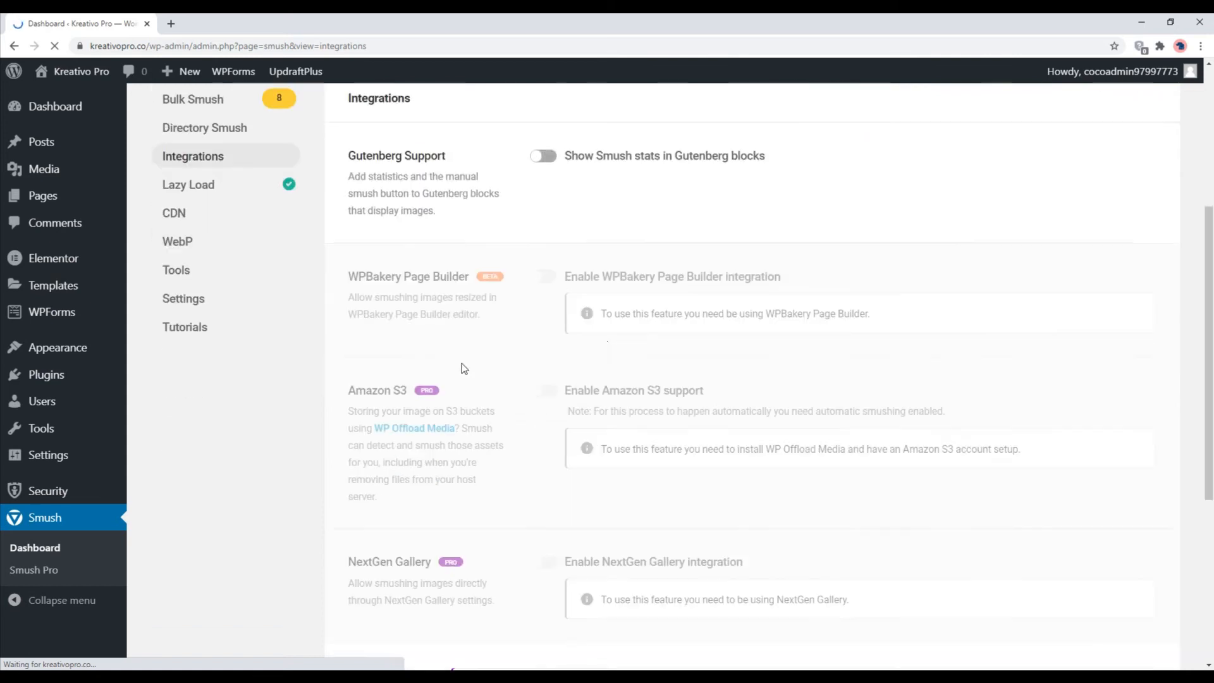
scroll(420, 385, up, 6)
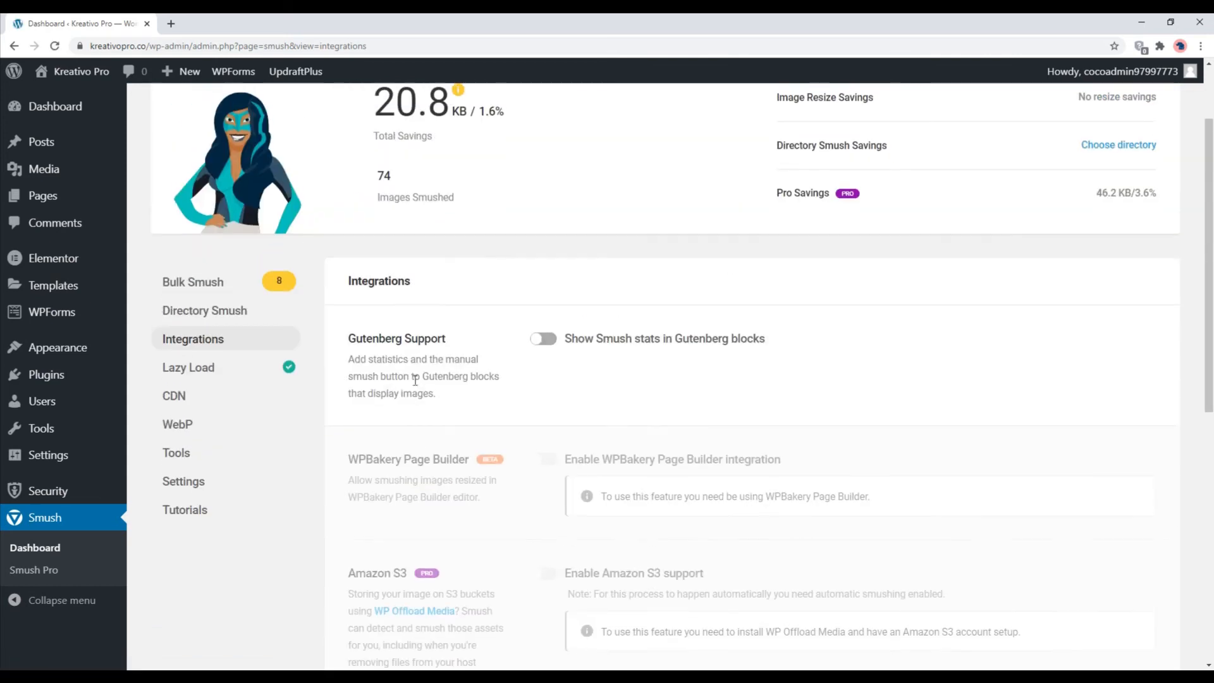
Step: Open the Lazy Load settings and review the media types and output locations that are lazy loaded
click(180, 373)
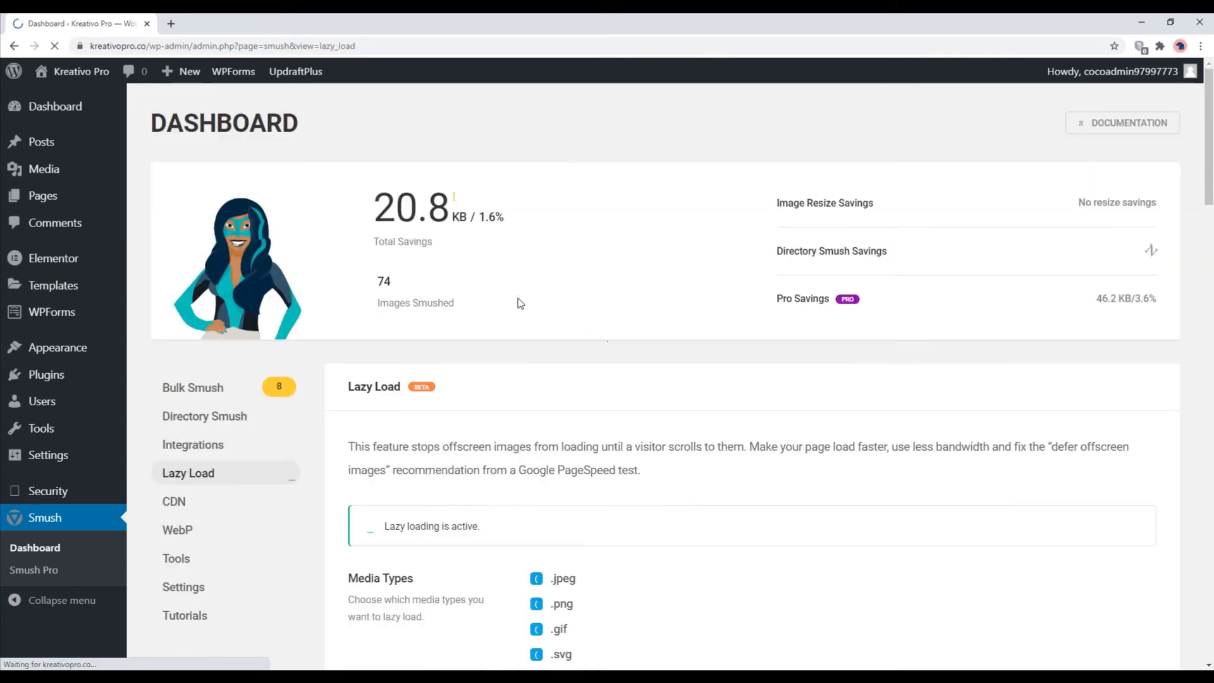
scroll(516, 306, down, 5)
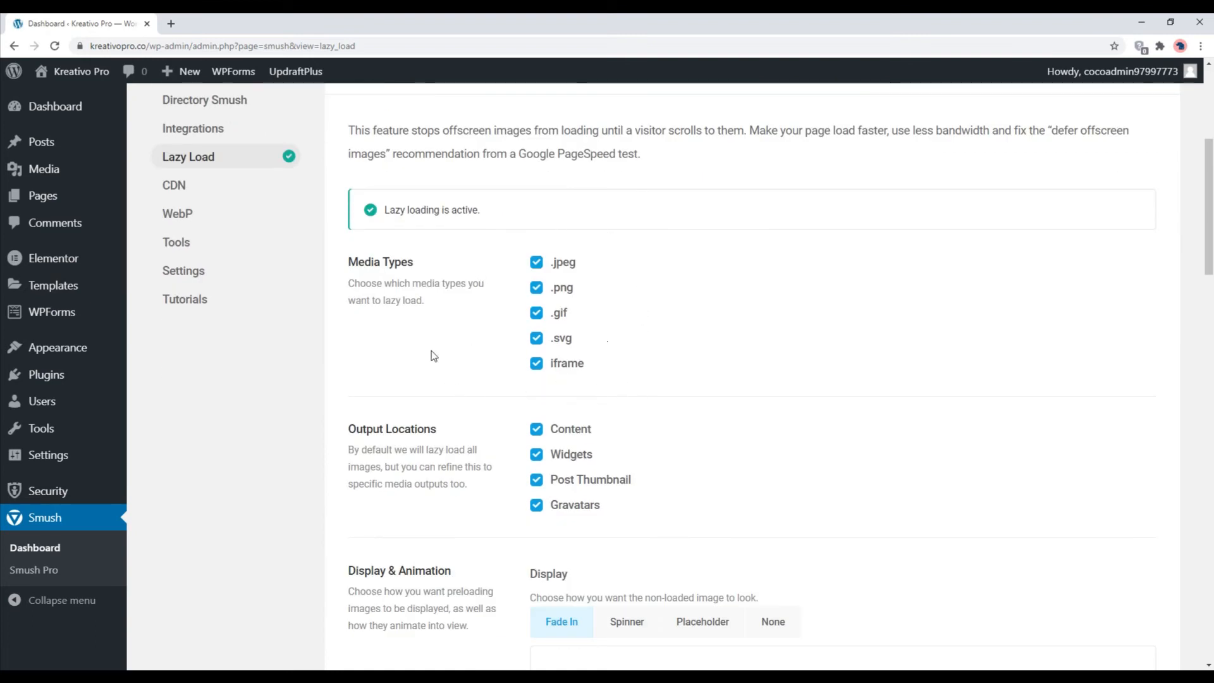
scroll(436, 351, down, 3)
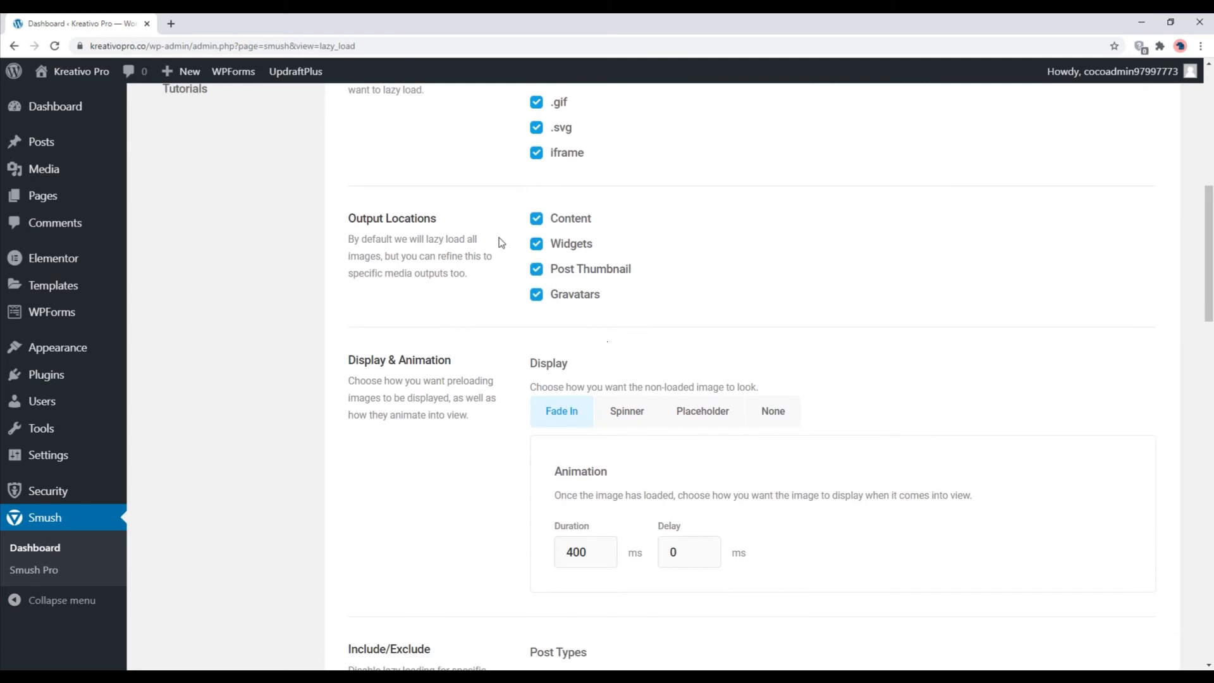
scroll(478, 401, down, 1)
scroll(479, 408, down, 1)
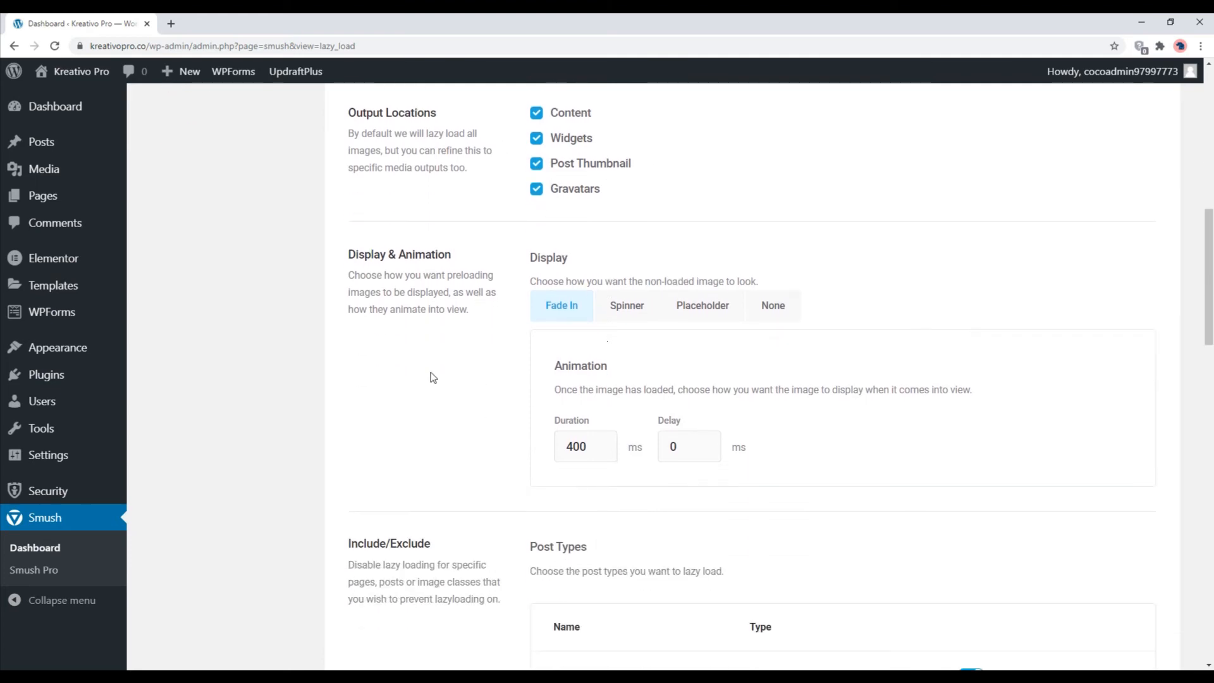
Step: Preview the Spinner, Placeholder and None display options for non-loaded images, and return the display to Fade In
click(625, 305)
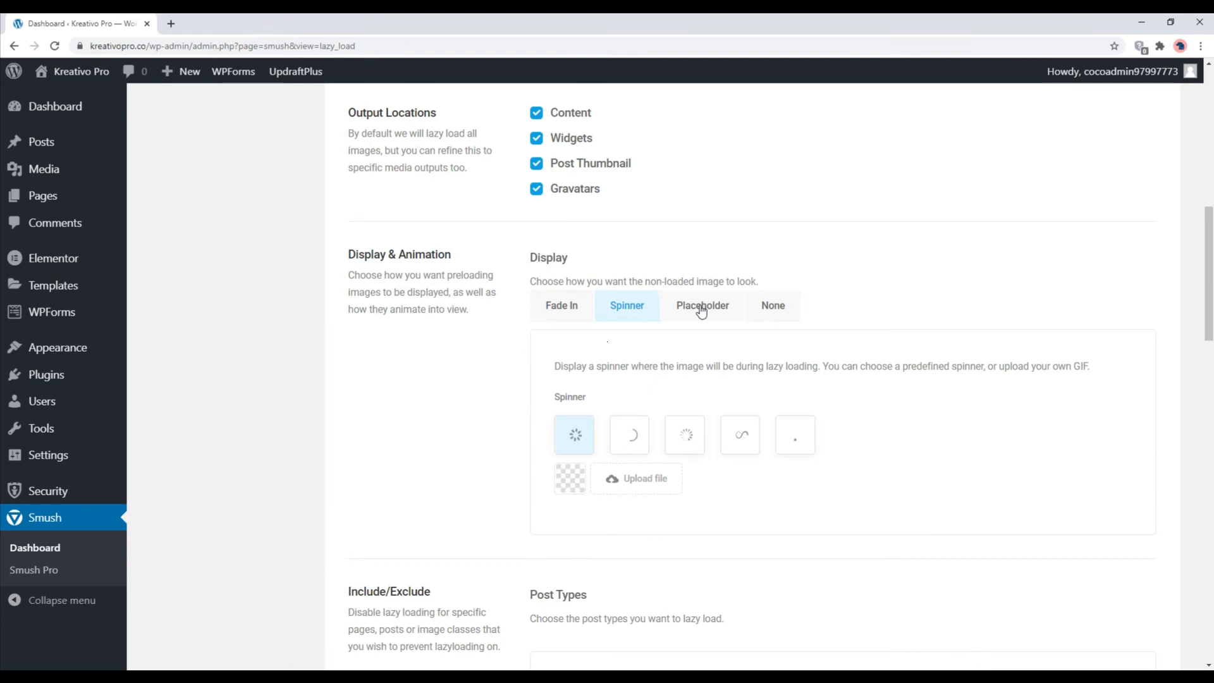
click(701, 307)
click(783, 306)
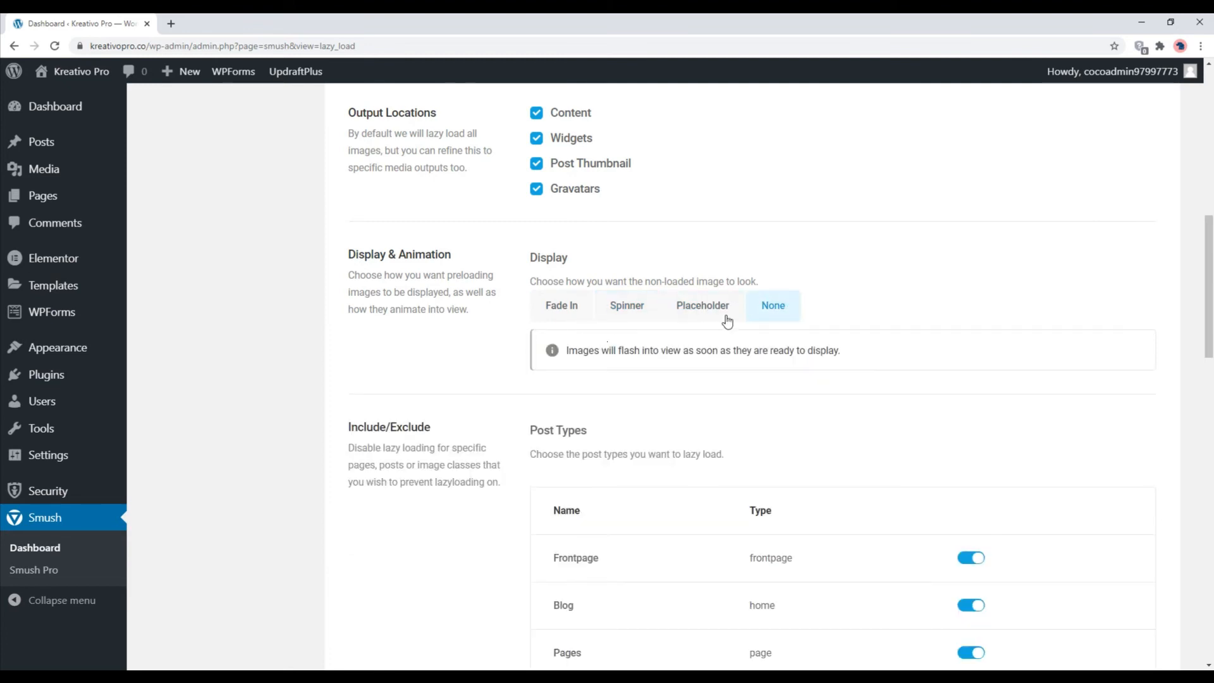
click(554, 309)
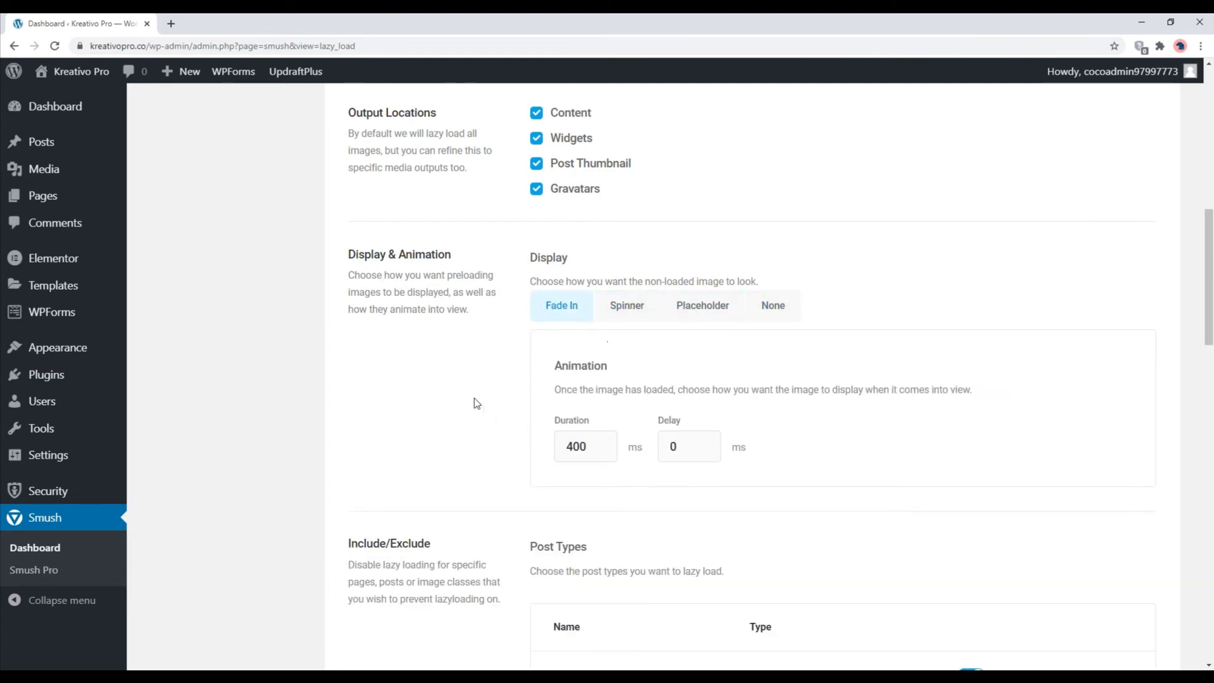
Step: Examine the remaining Lazy Load options: post types, excluded URLs and classes, script method, native lazy load, Noscript and deactivation
scroll(488, 414, down, 6)
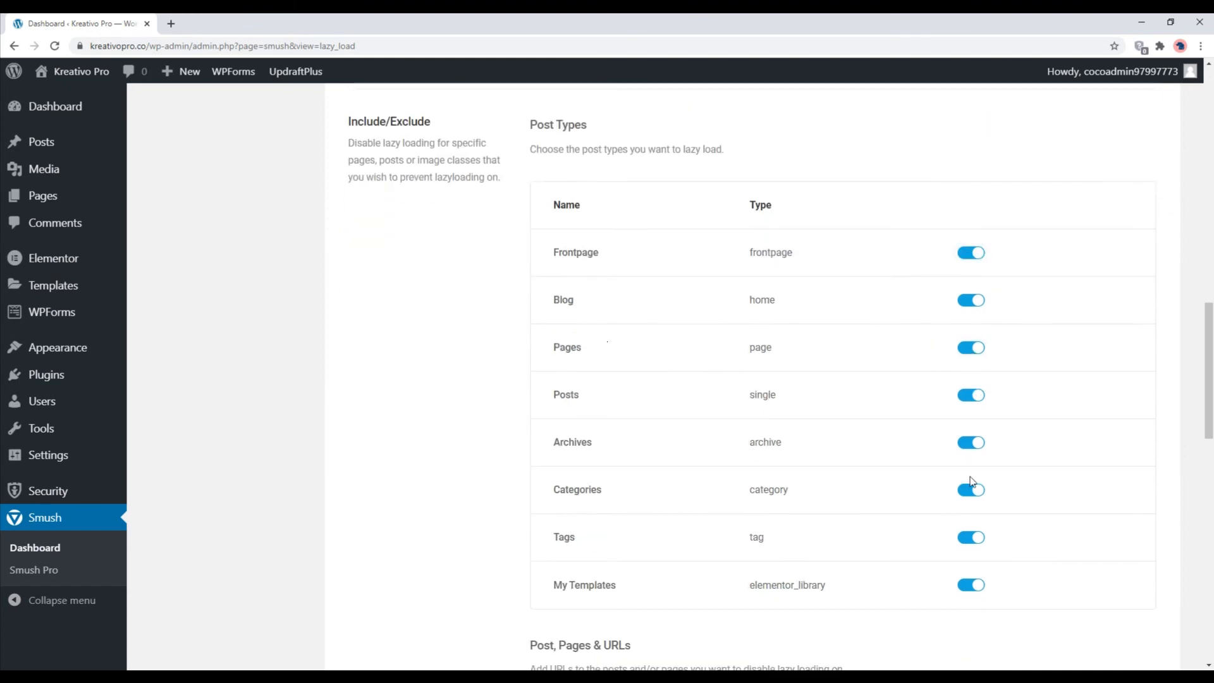
scroll(937, 486, down, 5)
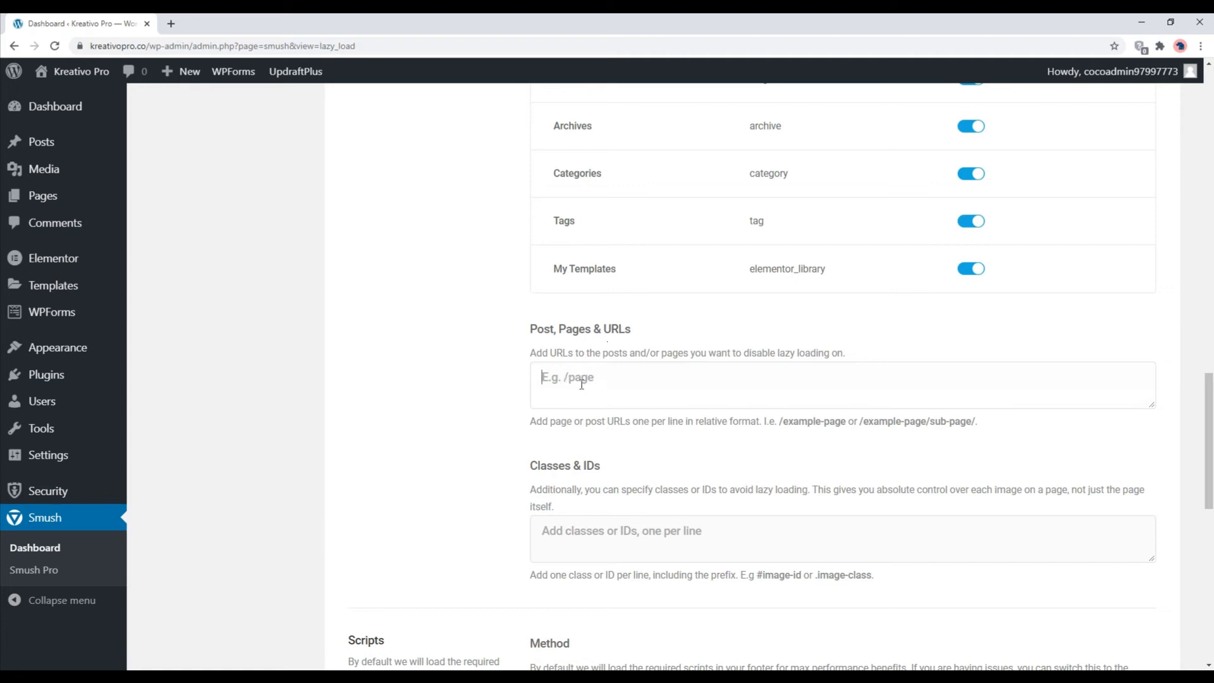
scroll(499, 379, down, 3)
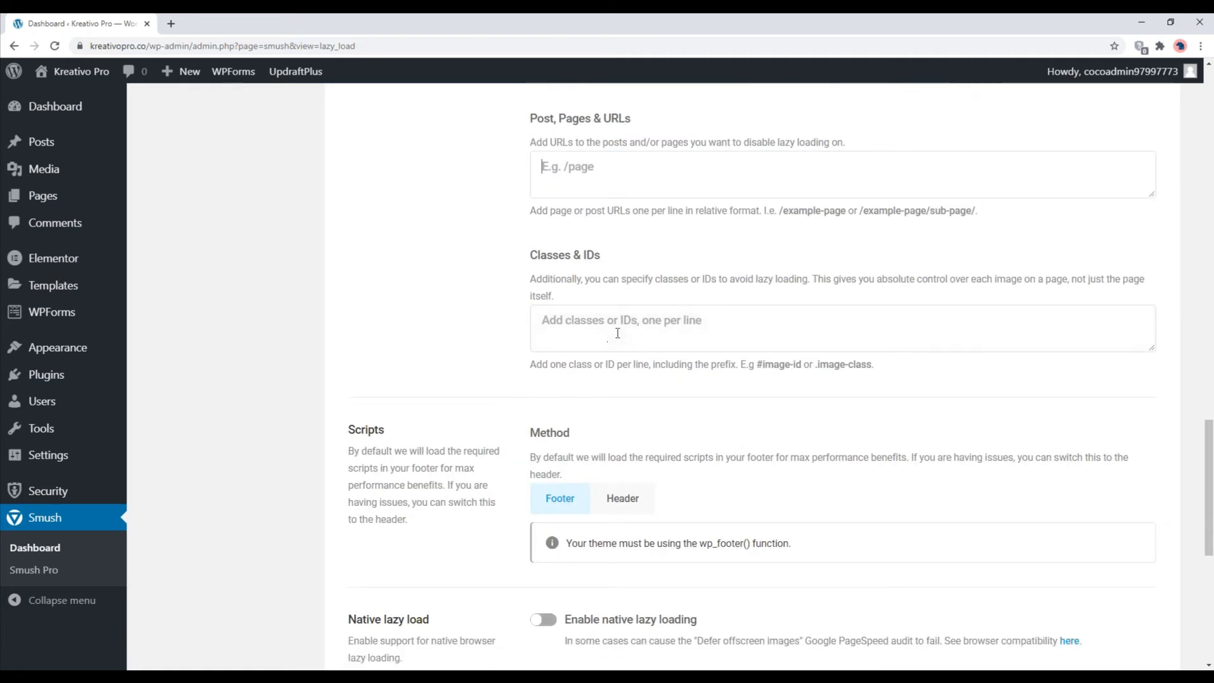
scroll(697, 337, down, 3)
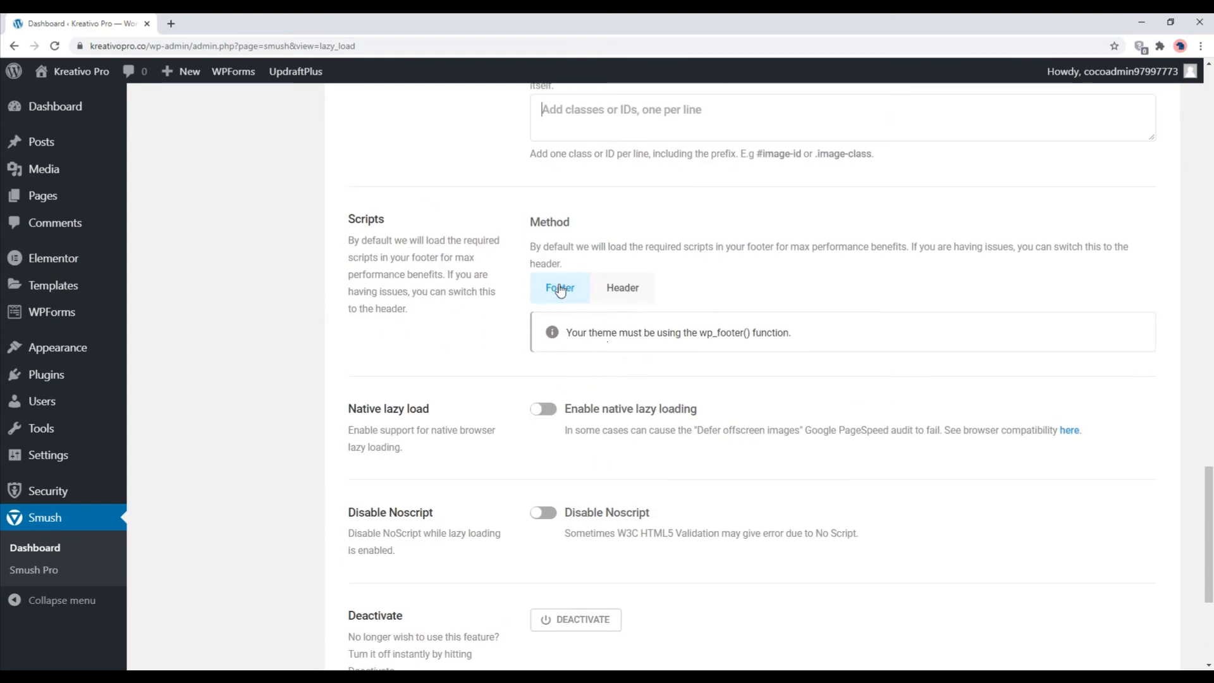
scroll(532, 304, down, 2)
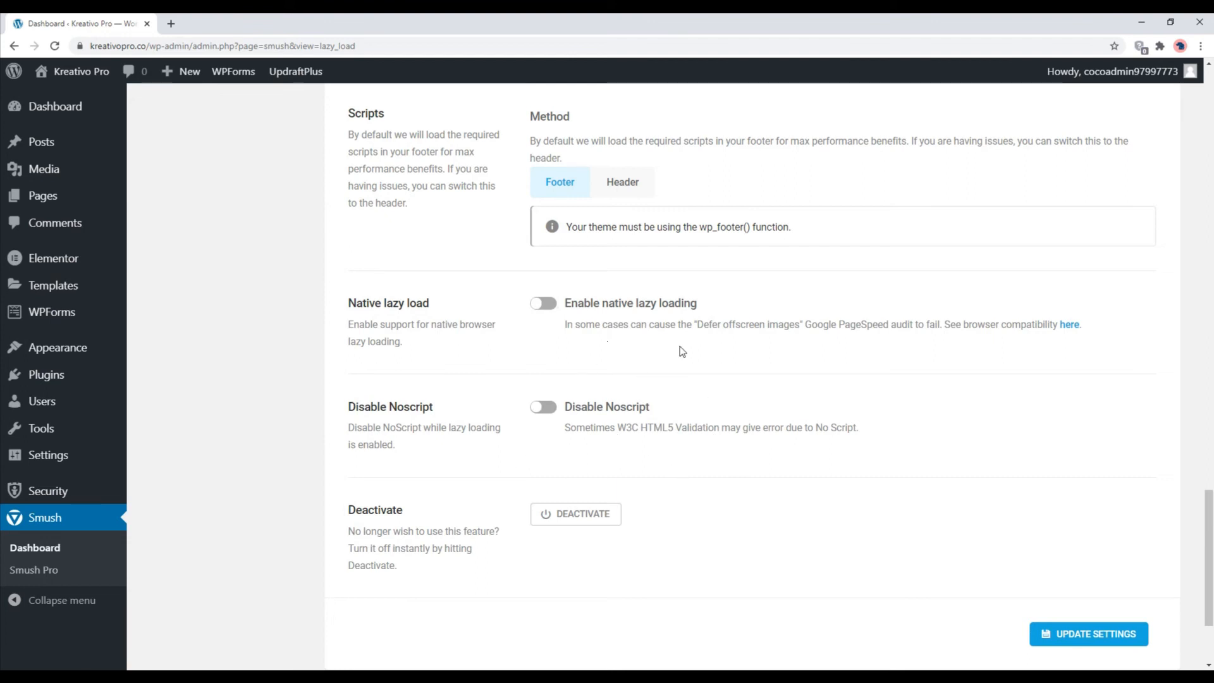
scroll(476, 348, down, 2)
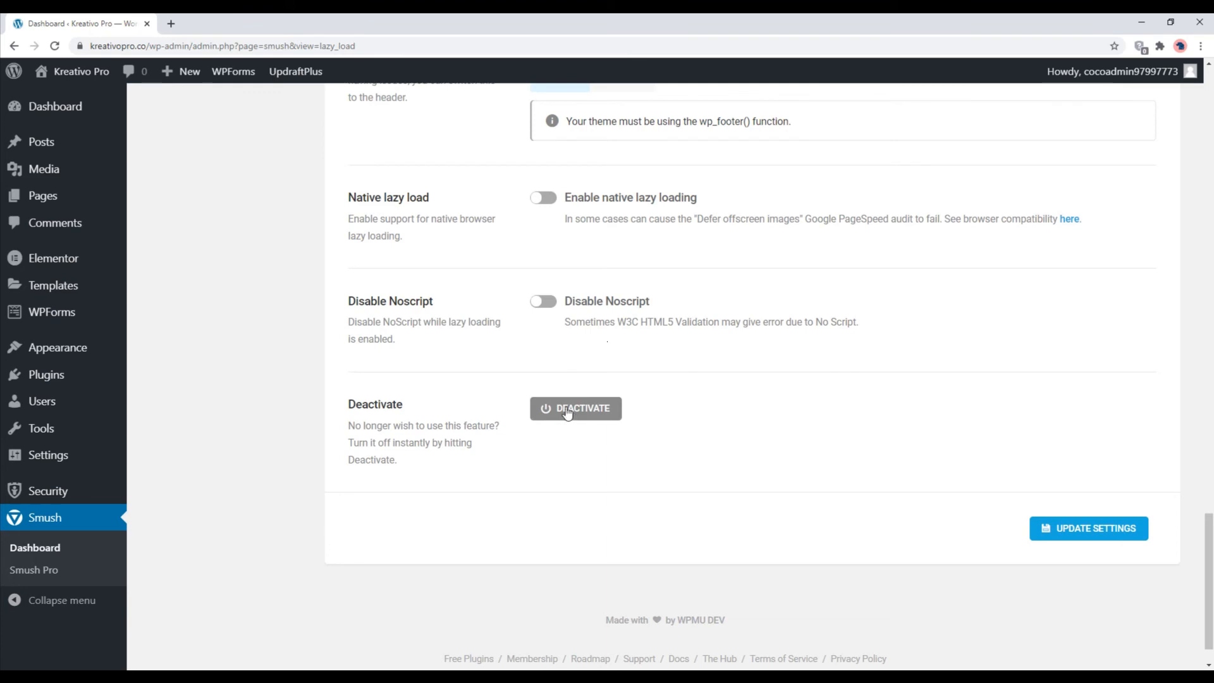
scroll(465, 364, up, 15)
scroll(464, 368, up, 5)
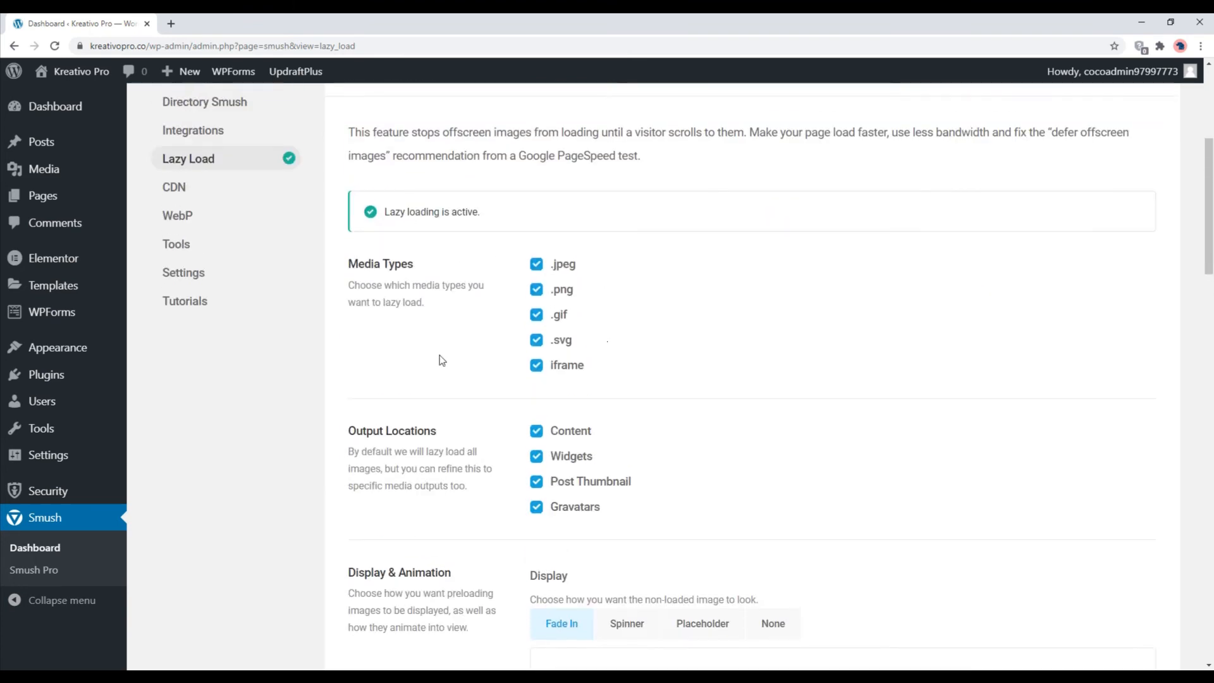
Step: Look at what Smush offers for its CDN and WebP features
click(166, 398)
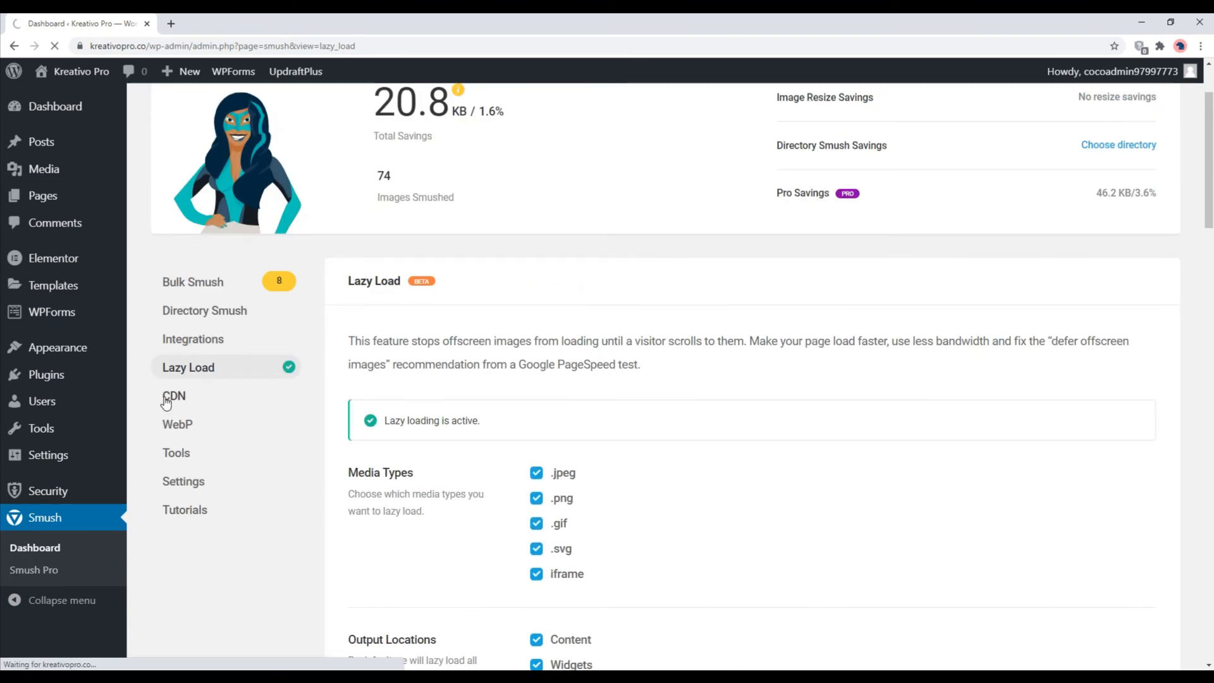
scroll(597, 372, down, 3)
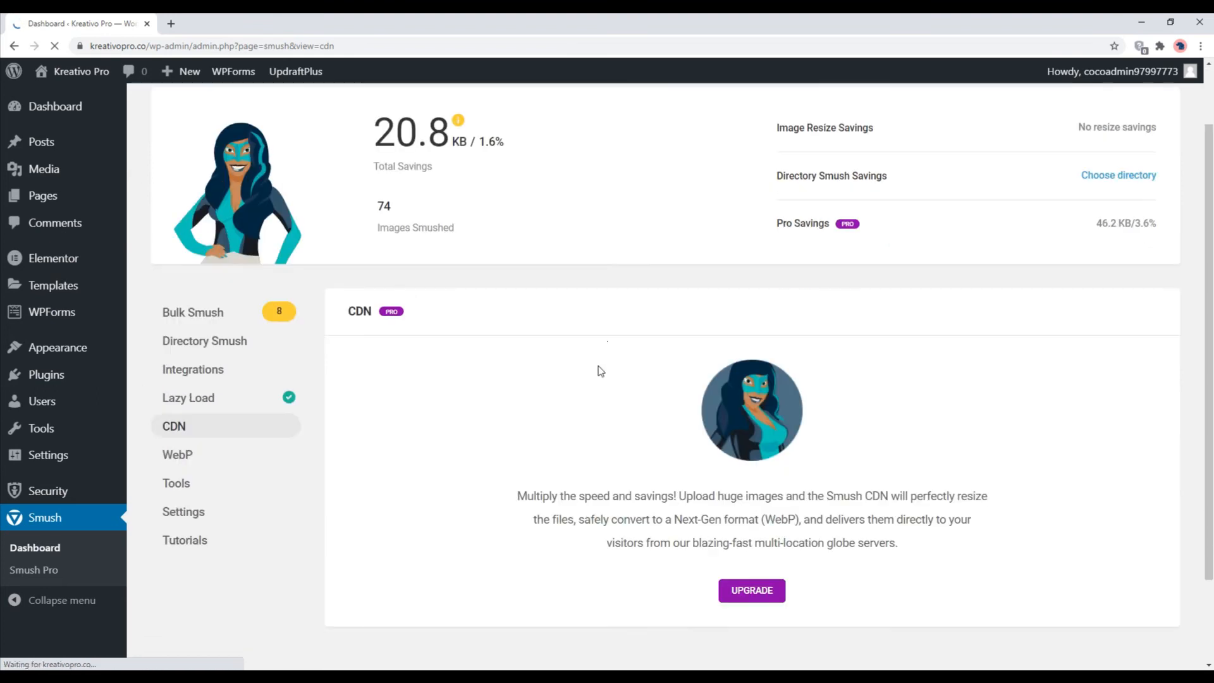
click(197, 350)
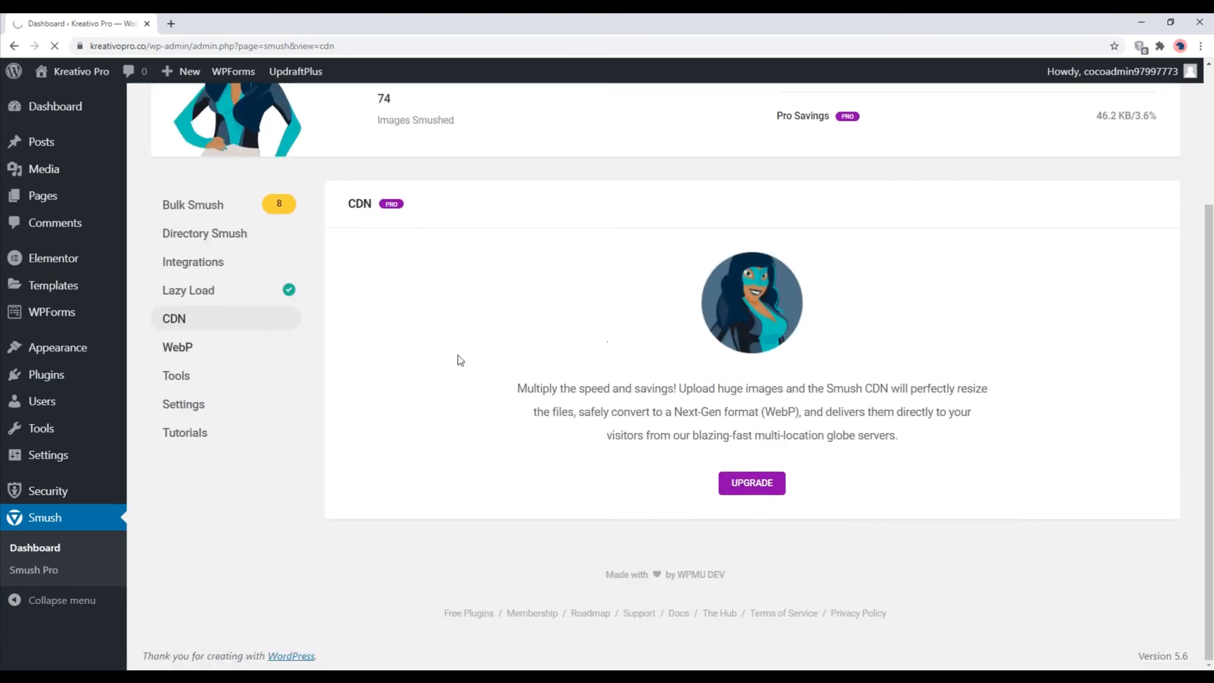
scroll(548, 379, down, 3)
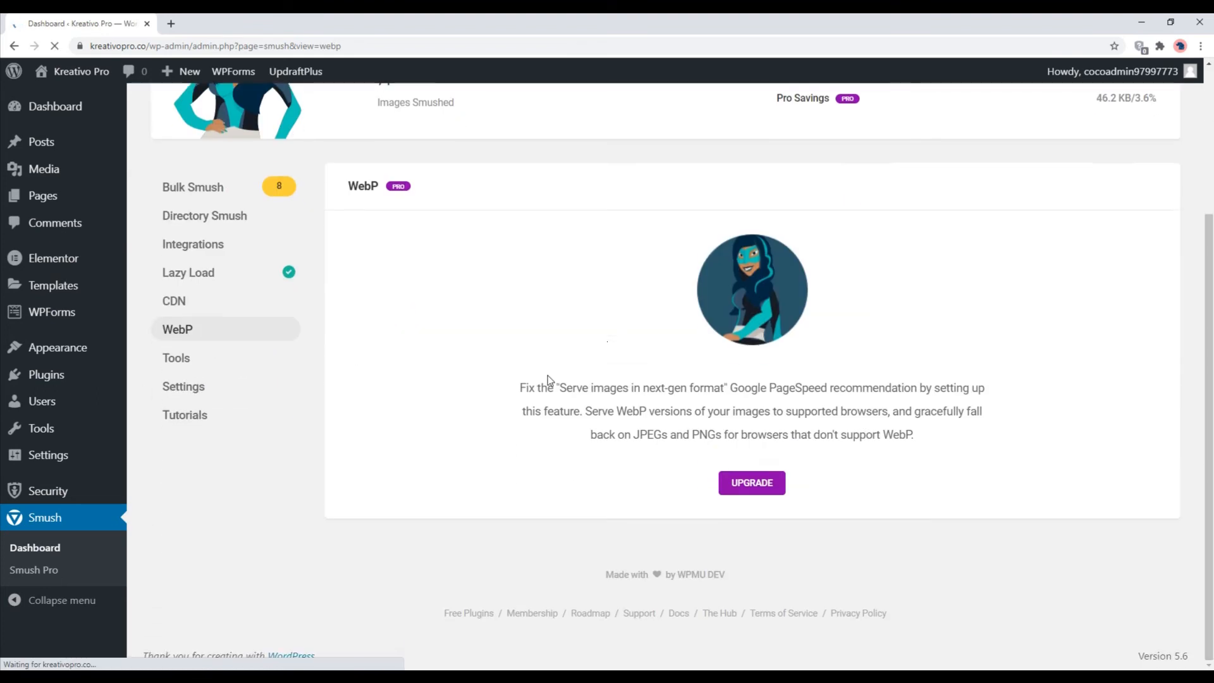
Step: Review the image resize detection and bulk restore options in Smush's Tools section
click(196, 360)
scroll(548, 353, down, 2)
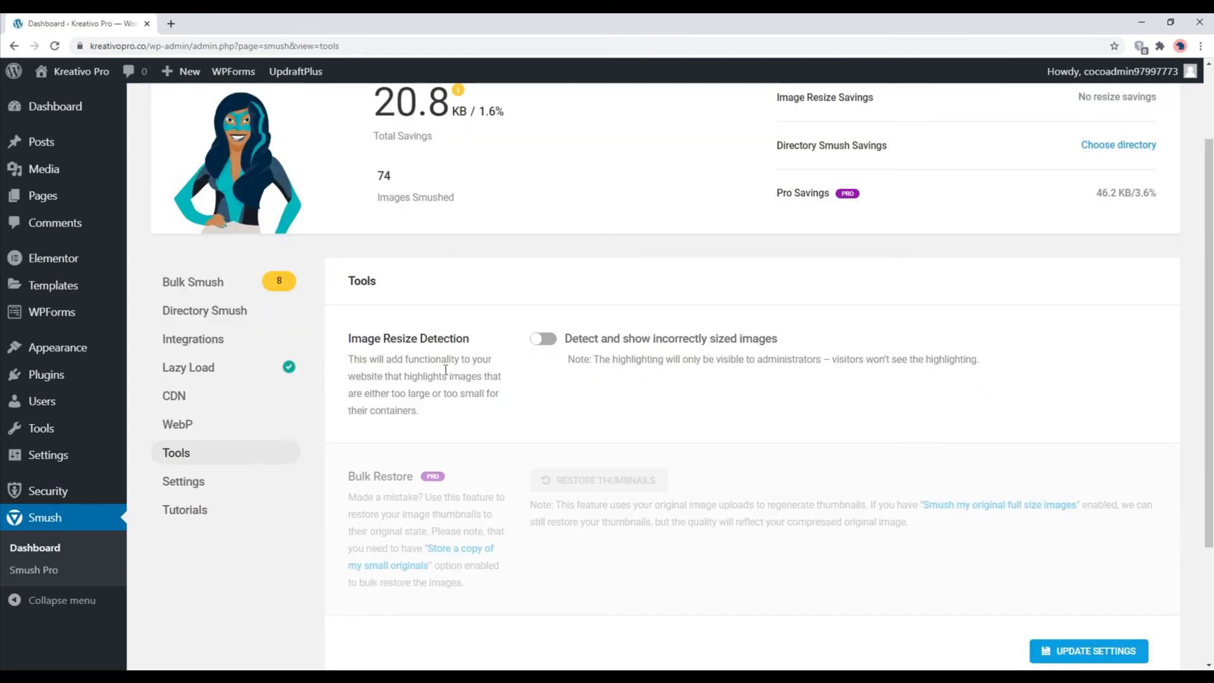
scroll(483, 317, down, 2)
Step: Examine Smush's general settings for translations, color accessibility, usage tracking, plugin data and API status
click(182, 378)
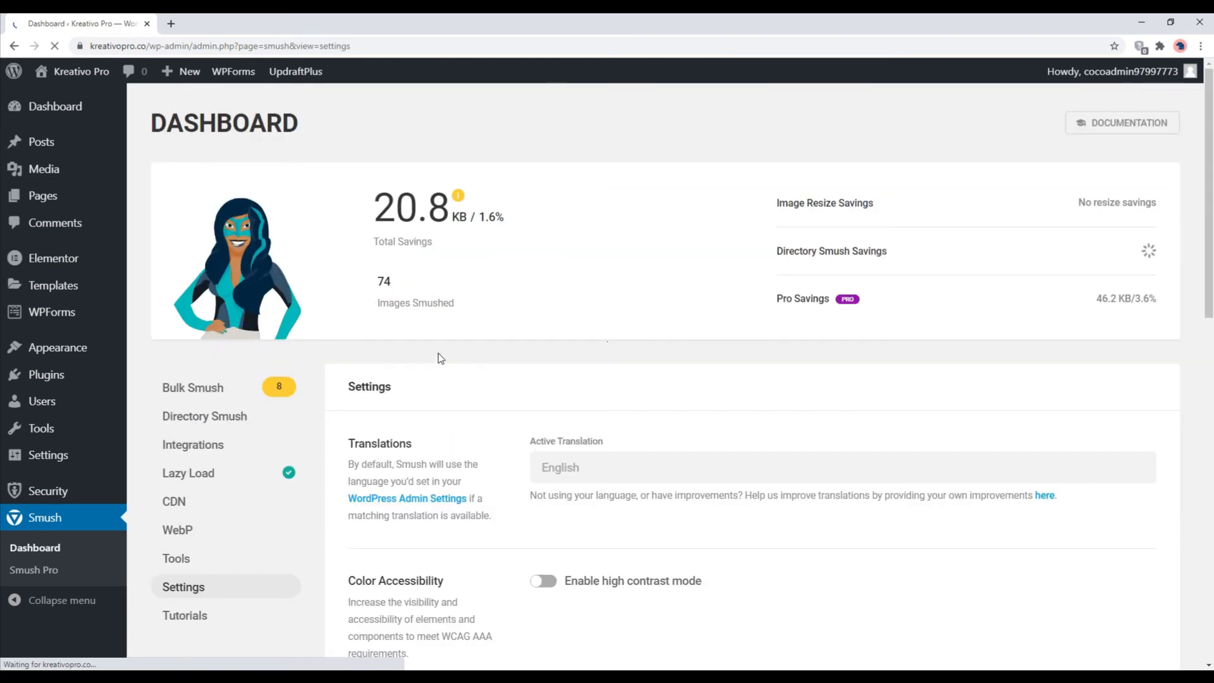
scroll(455, 341, down, 3)
scroll(509, 279, down, 3)
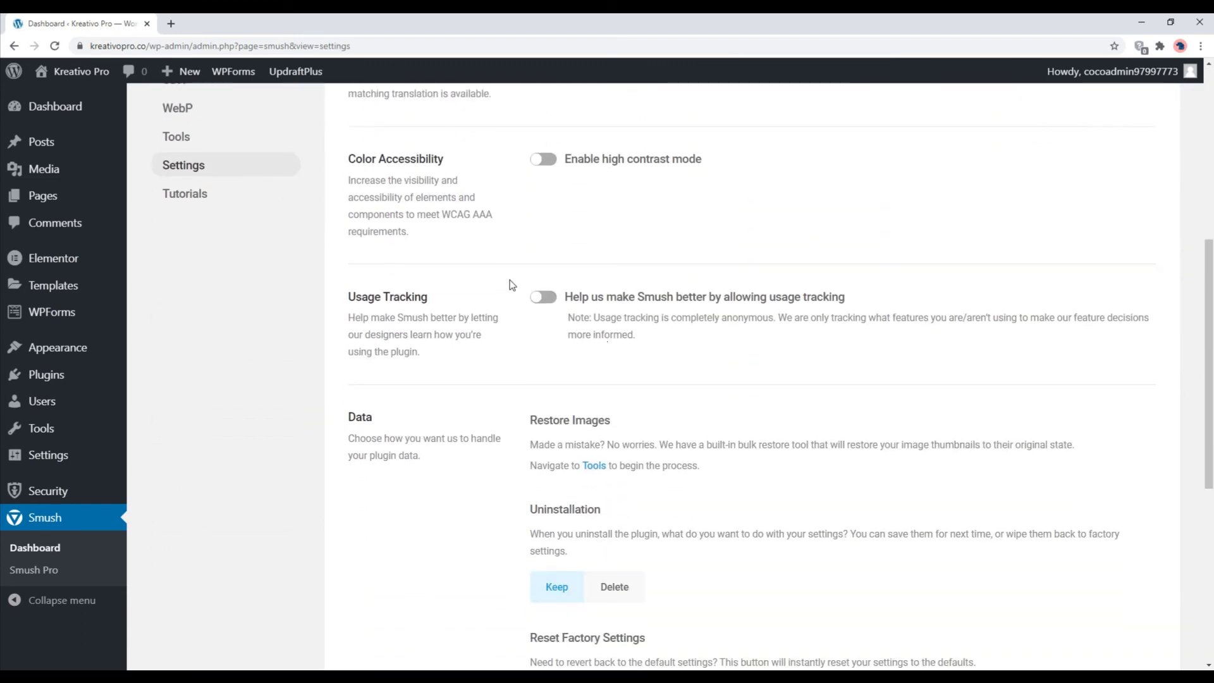
scroll(512, 284, down, 5)
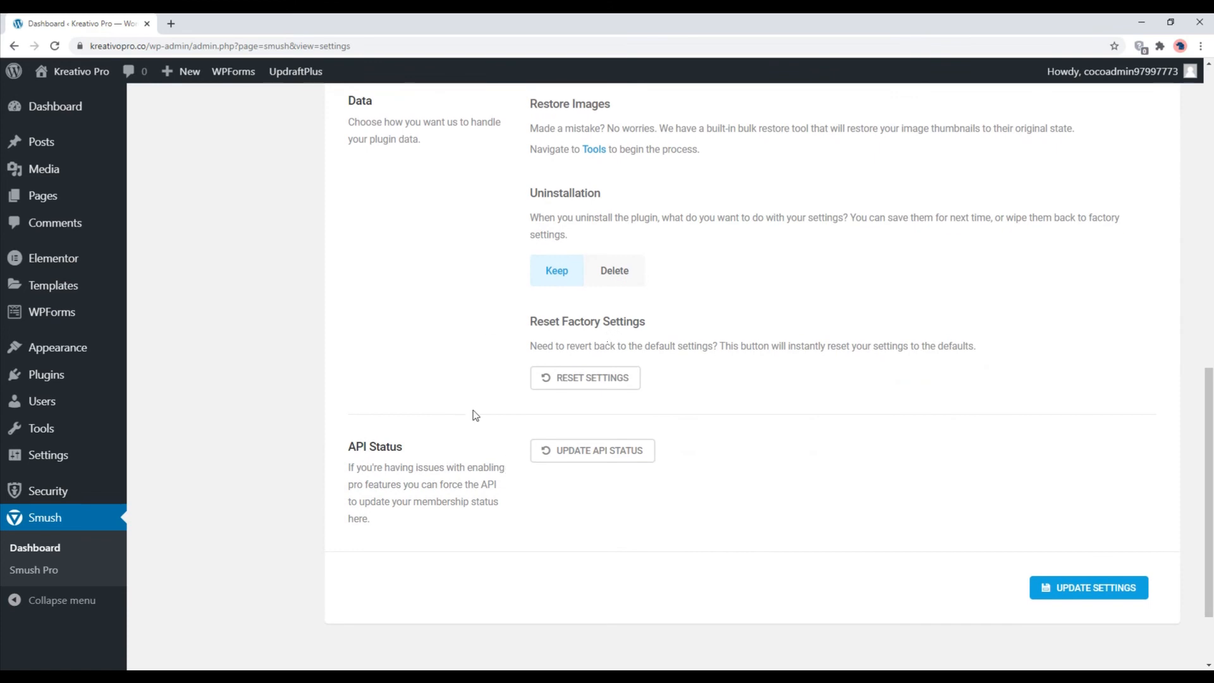
scroll(386, 354, up, 3)
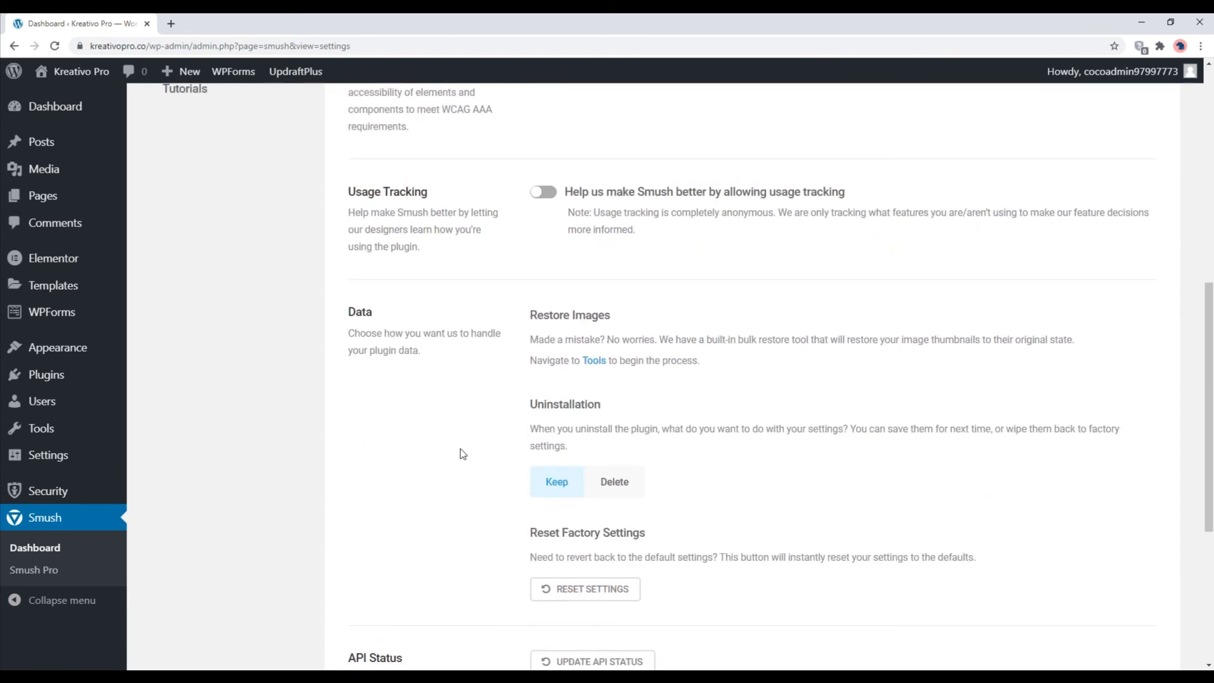
scroll(466, 454, up, 6)
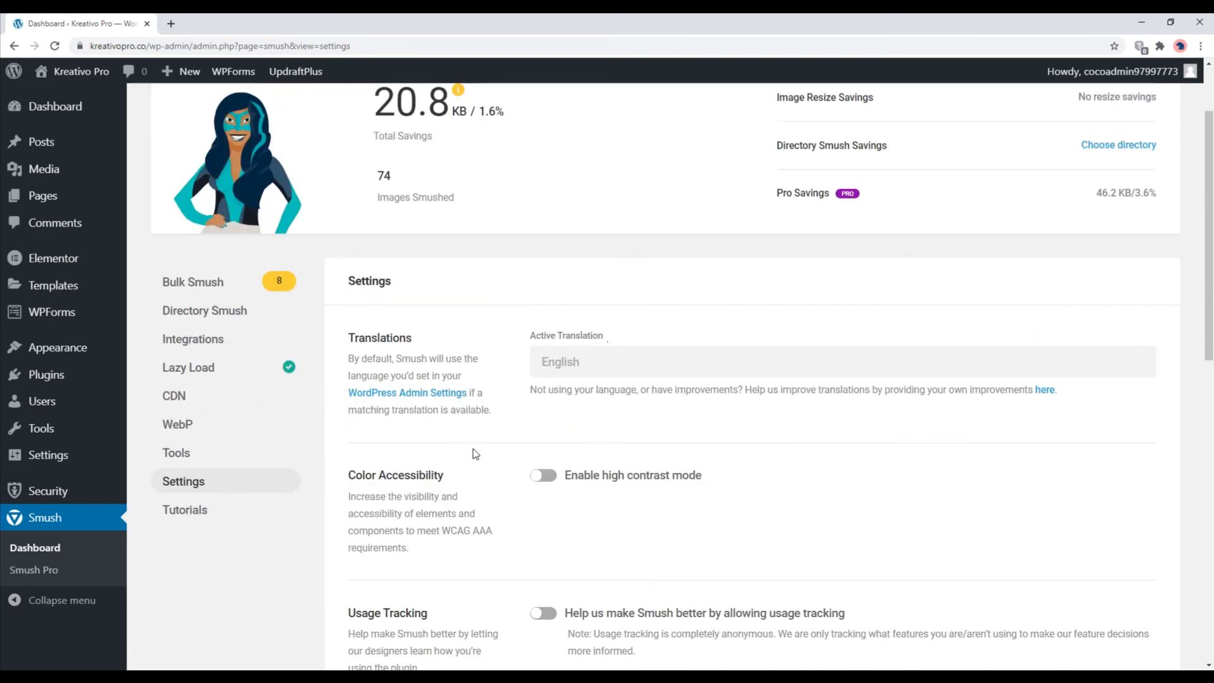
Step: Open Smush's Tutorials section and look over the available articles
click(184, 512)
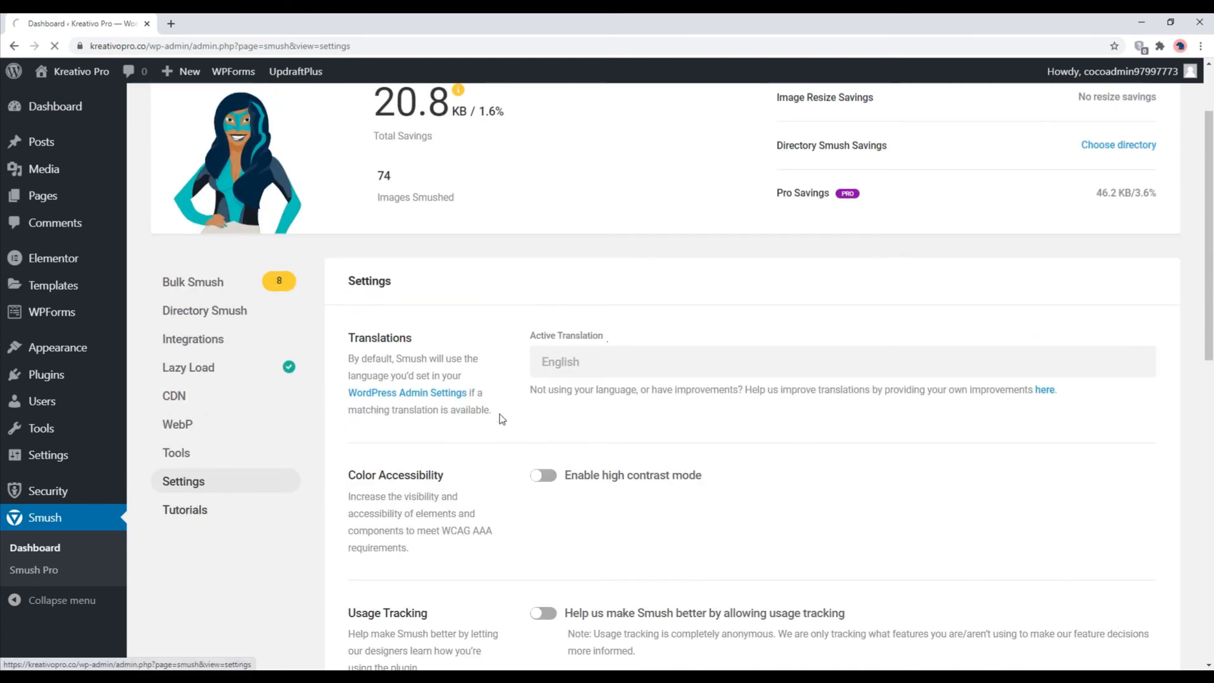
scroll(500, 417, down, 4)
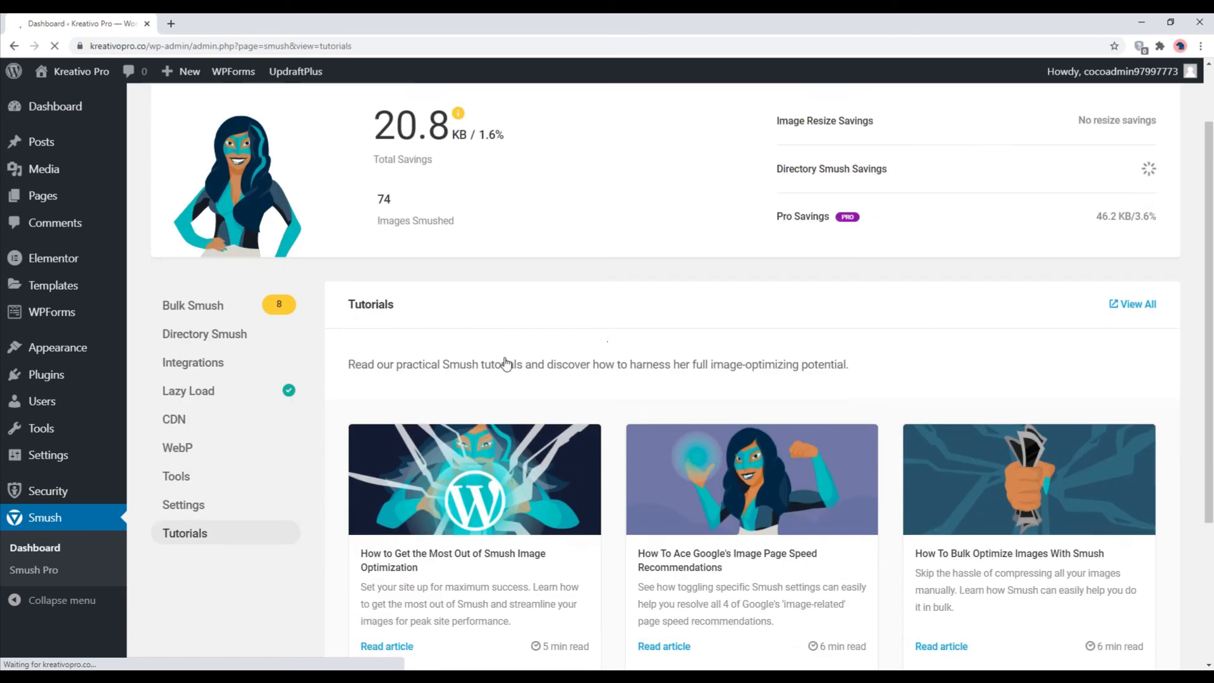
scroll(496, 445, up, 5)
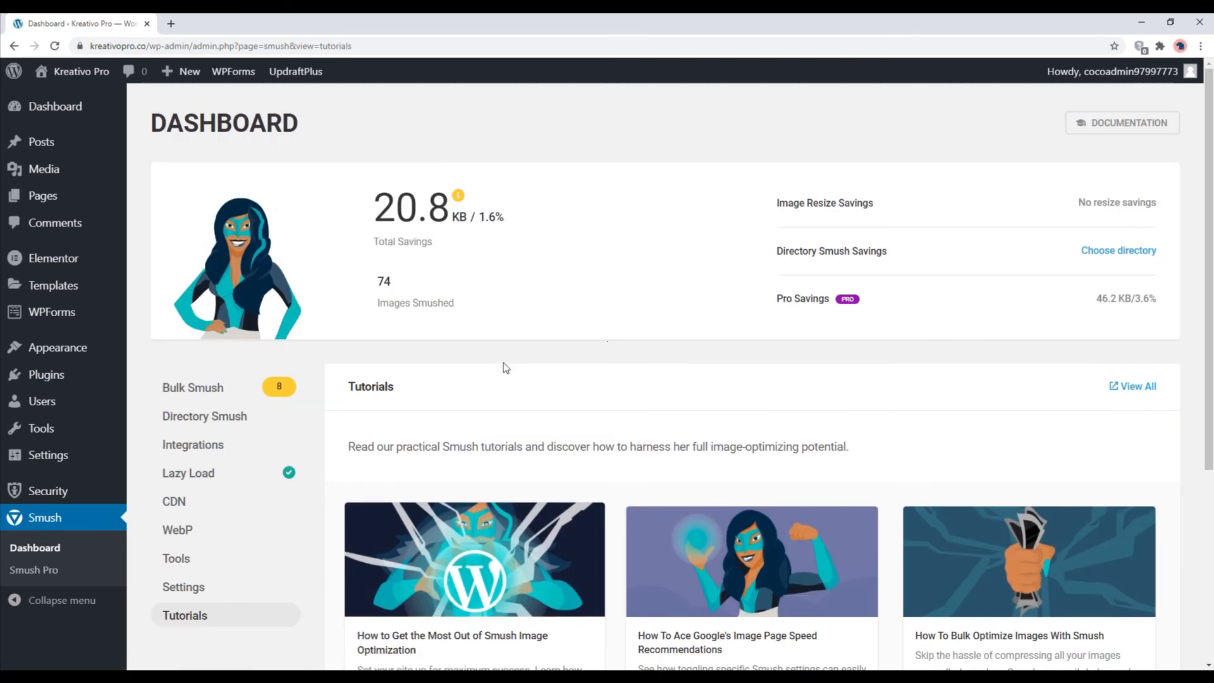
Step: Run Bulk Smush on the attachments that need smushing or re-smushing, and check the results and total savings once it ends
click(195, 396)
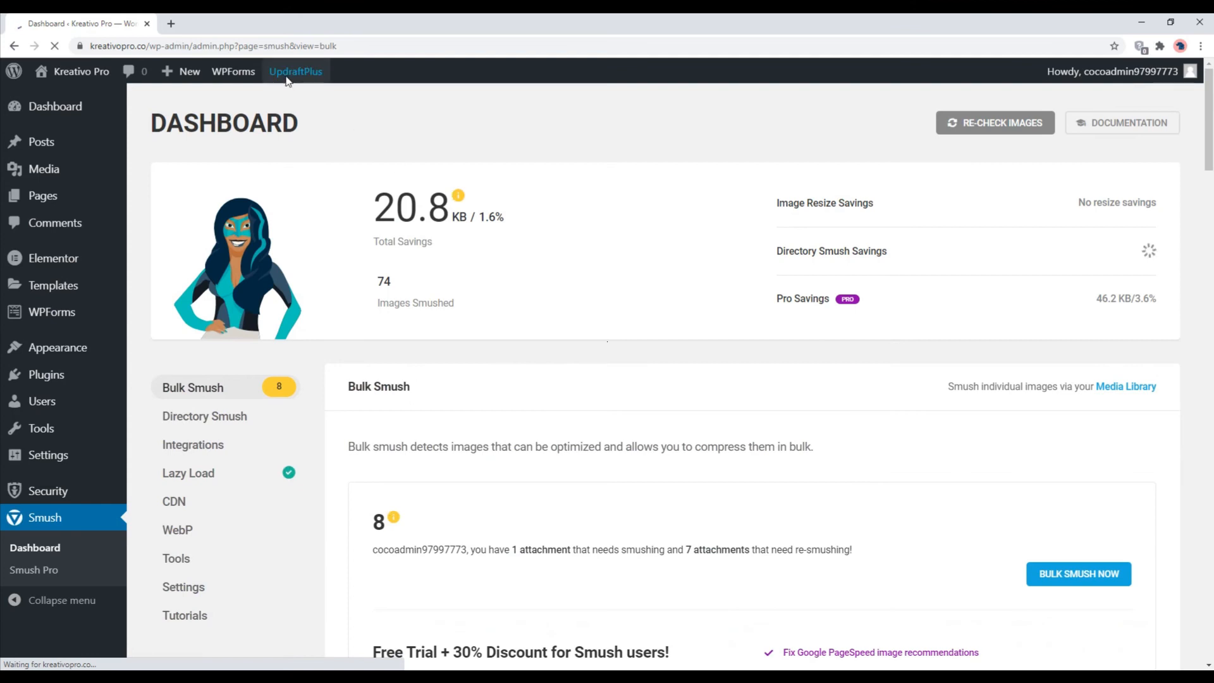
mouse_move(290, 75)
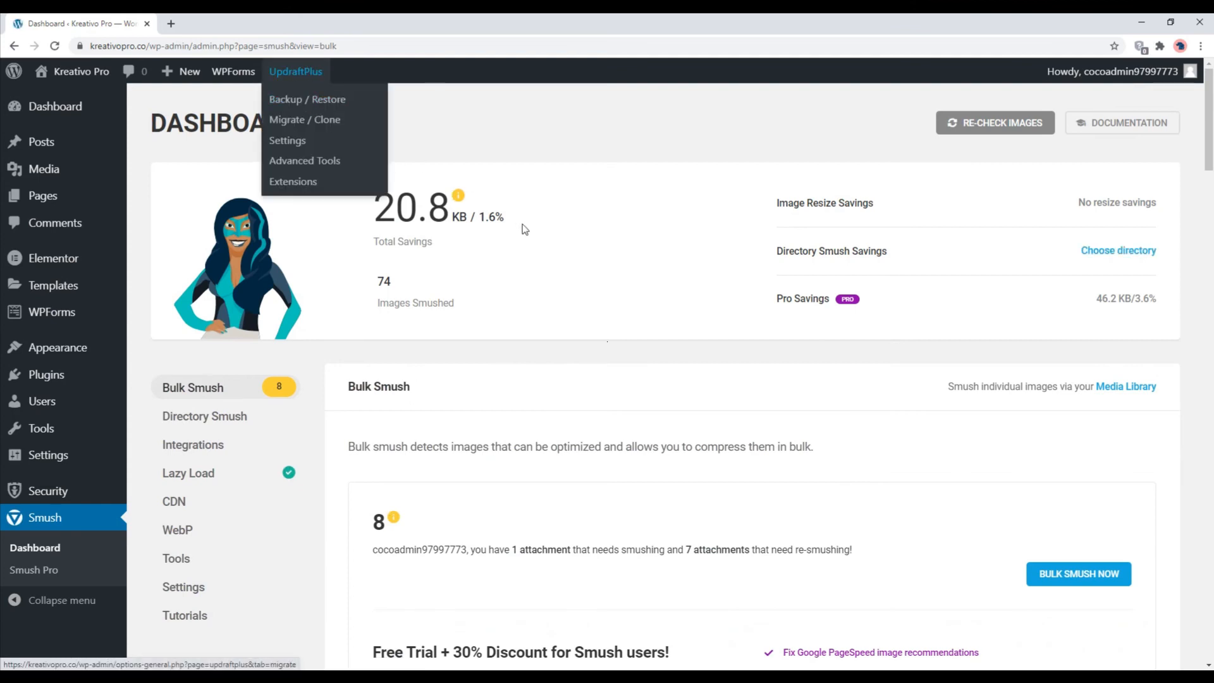
scroll(497, 364, down, 2)
scroll(487, 364, down, 2)
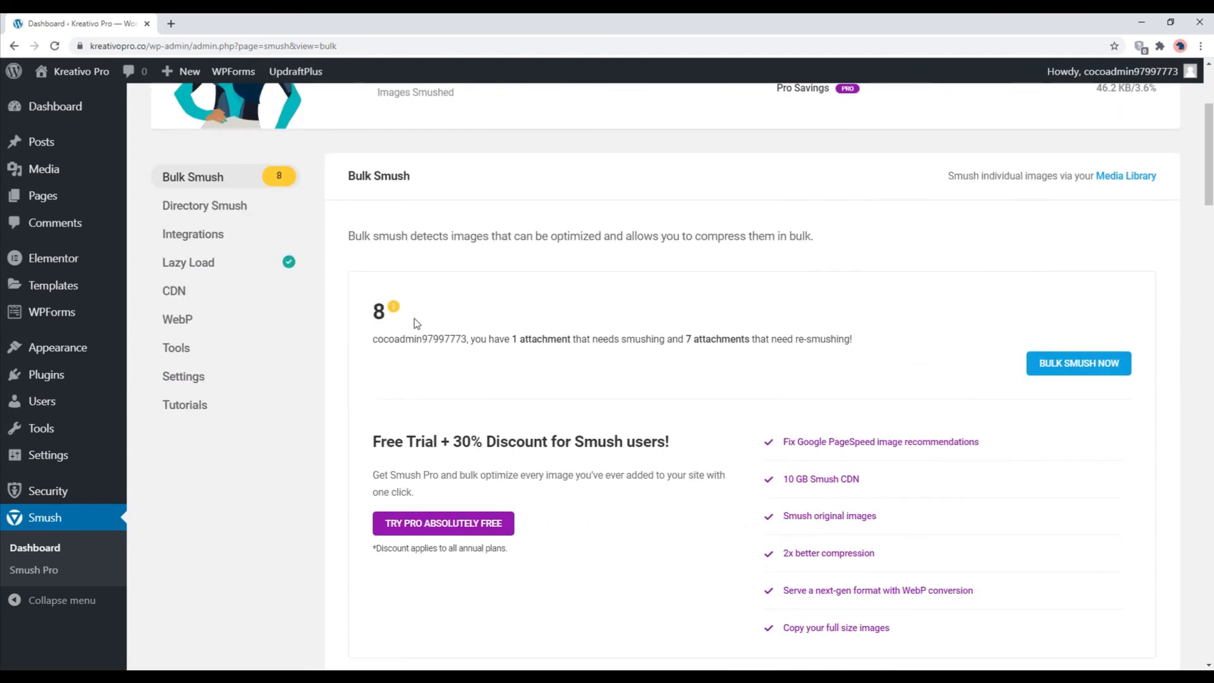
click(1087, 366)
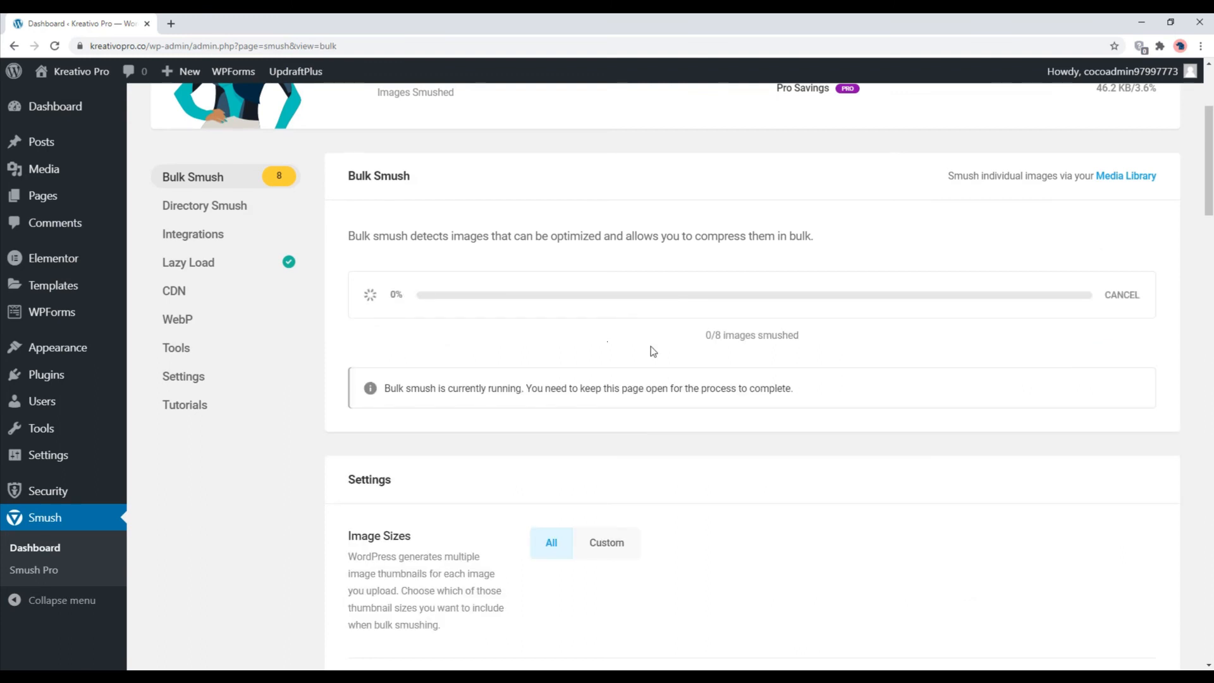
scroll(653, 351, up, 2)
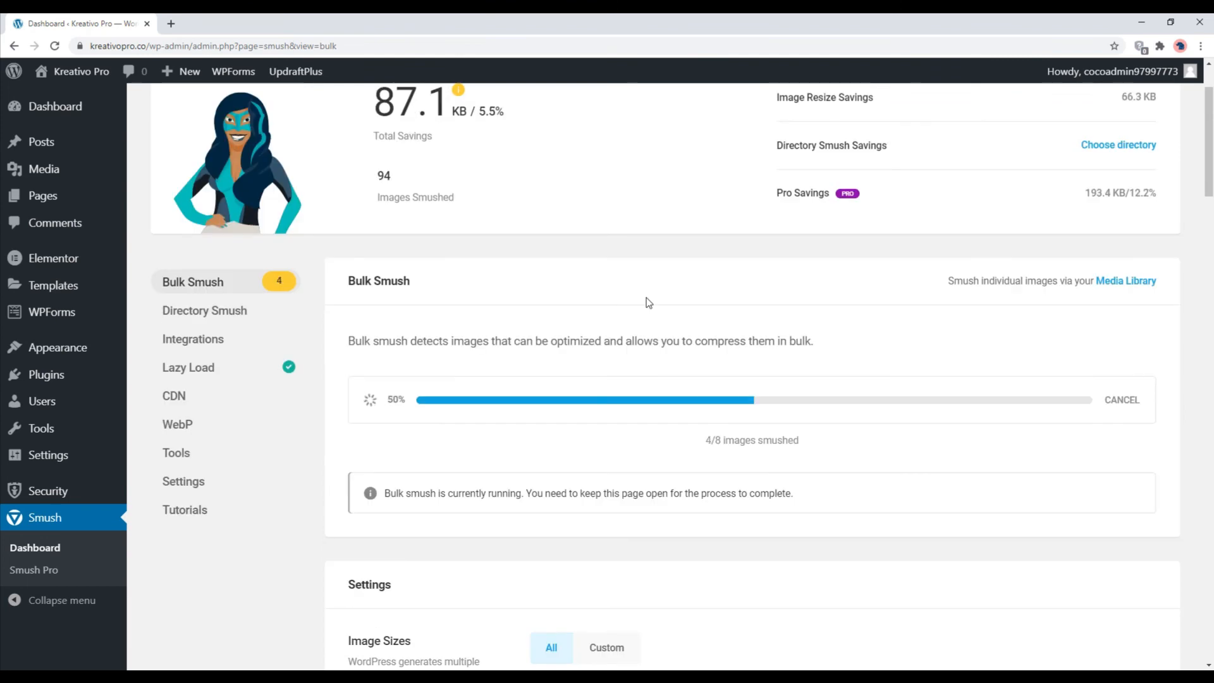
scroll(631, 317, down, 15)
scroll(591, 320, up, 15)
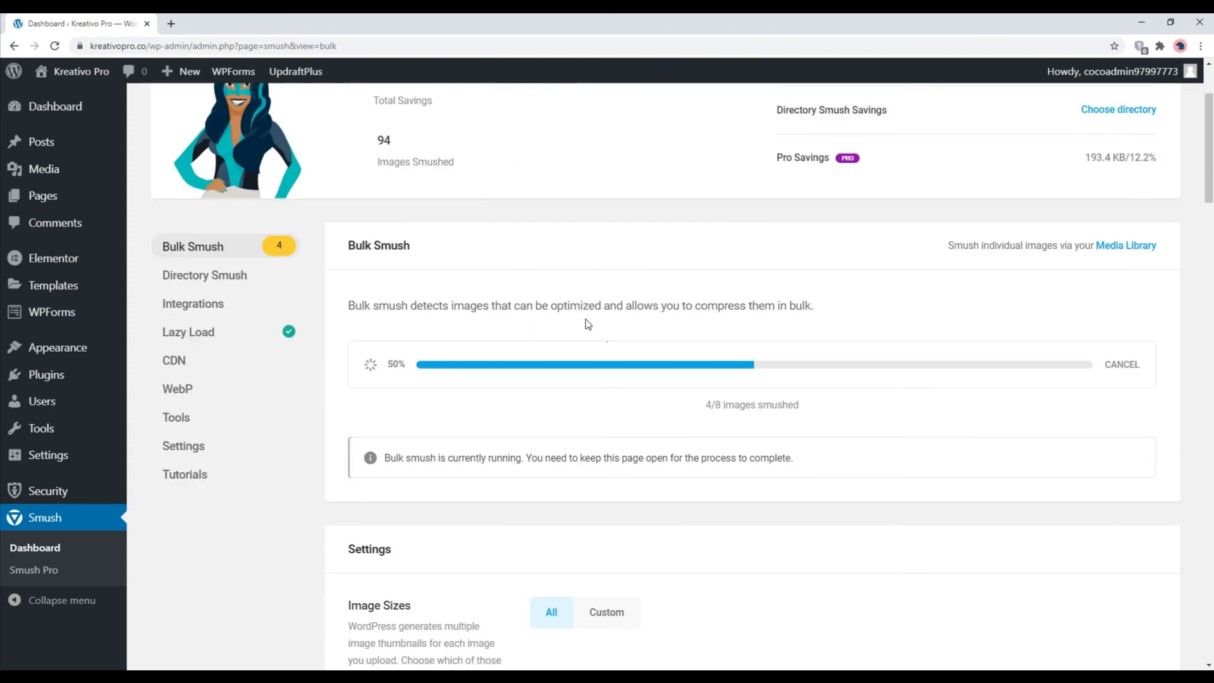
scroll(569, 336, down, 3)
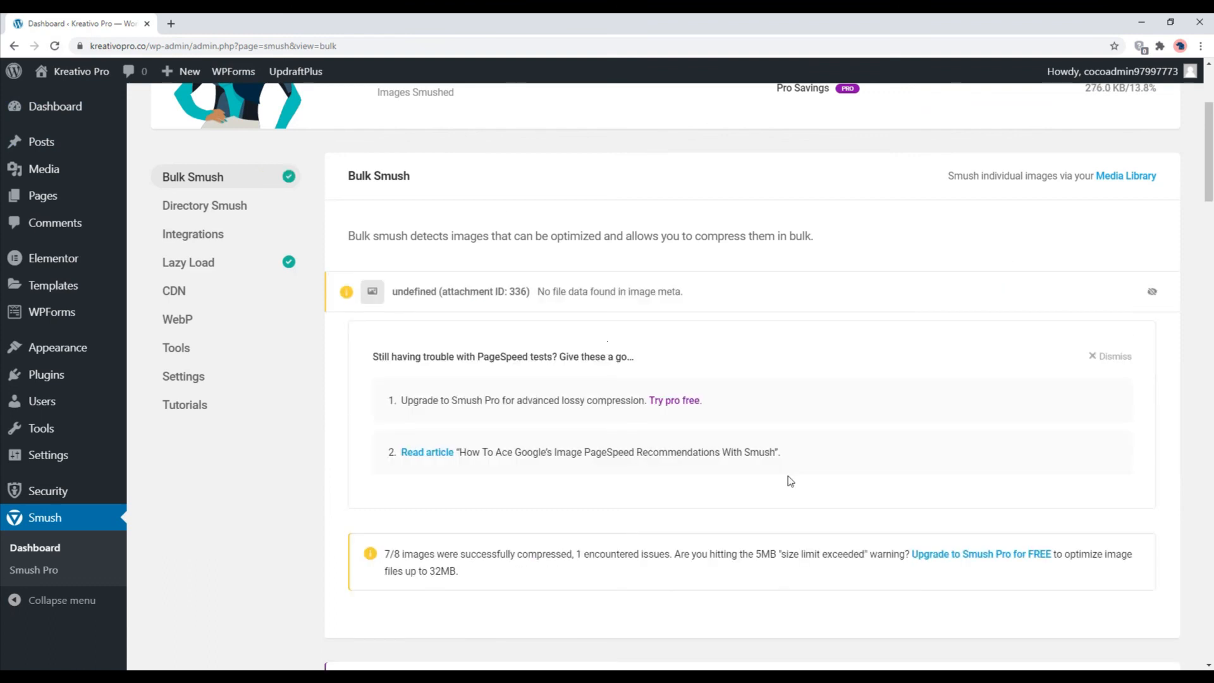
scroll(798, 474, up, 3)
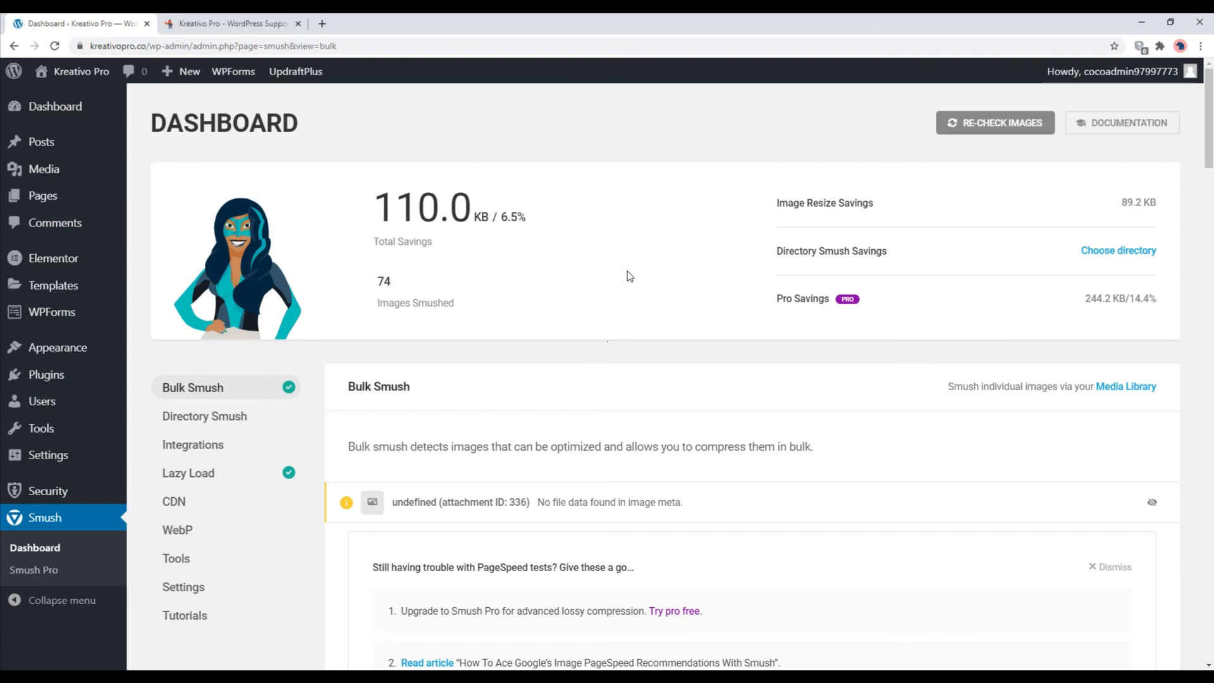
Step: Switch to the Kreativo Pro website and open the Book a Call page offered at the end of its homepage
click(231, 24)
drag(1209, 114, 1211, 651)
click(612, 522)
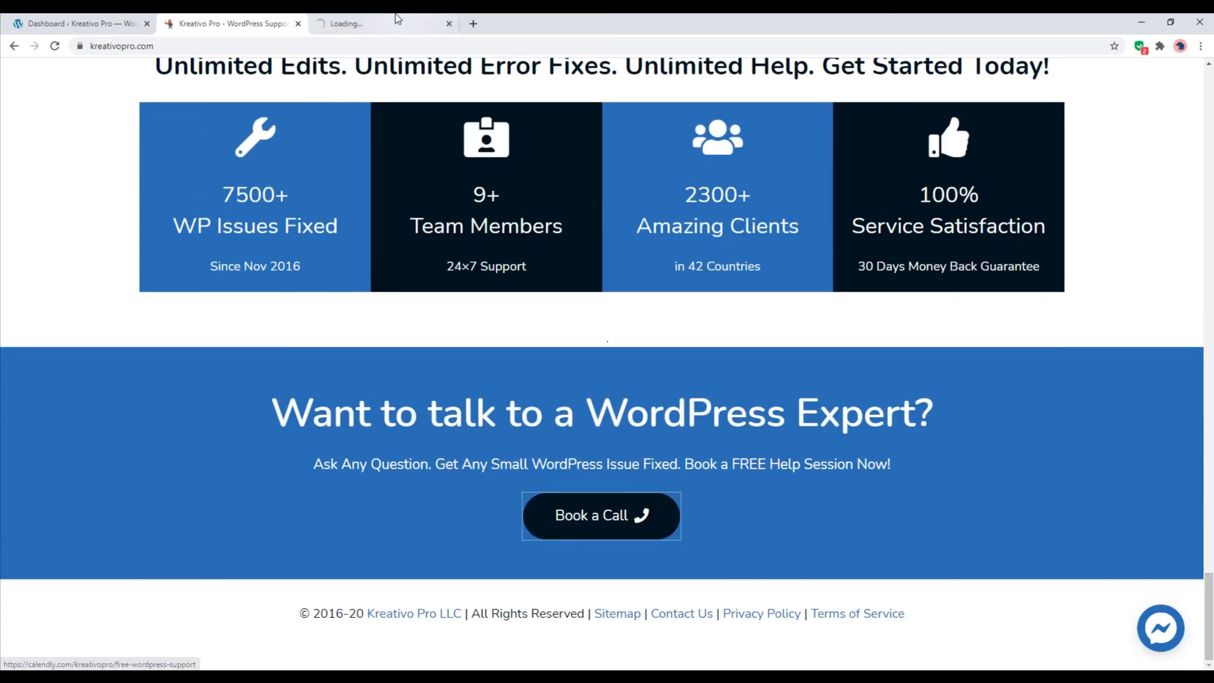